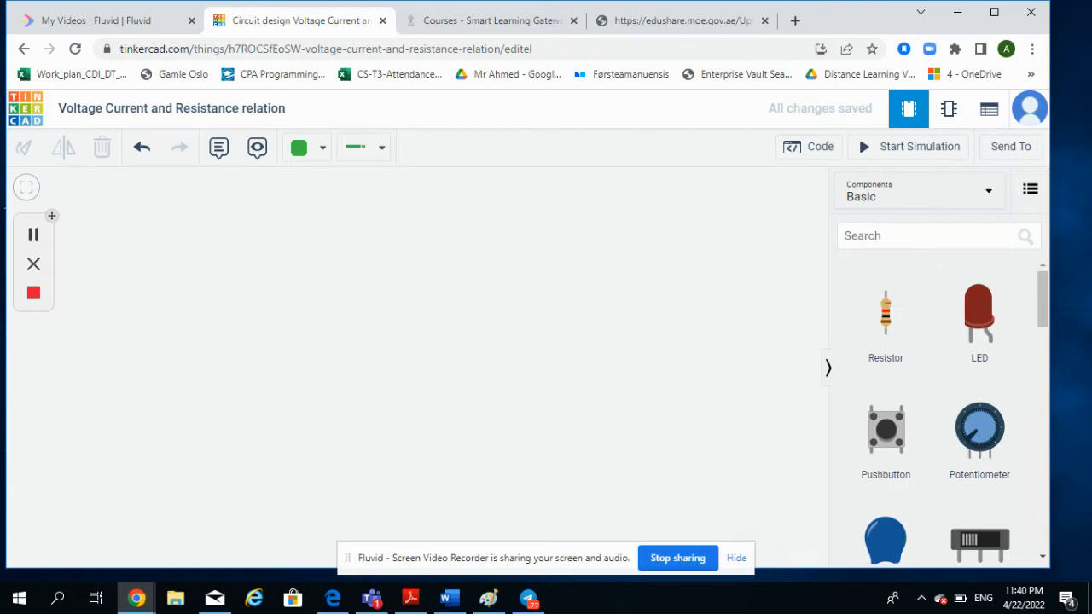
# Search the components for "breadboard" and place a Breadboard Small in the middle of the workspace
pyautogui.click(945, 239)
pyautogui.write('brea')
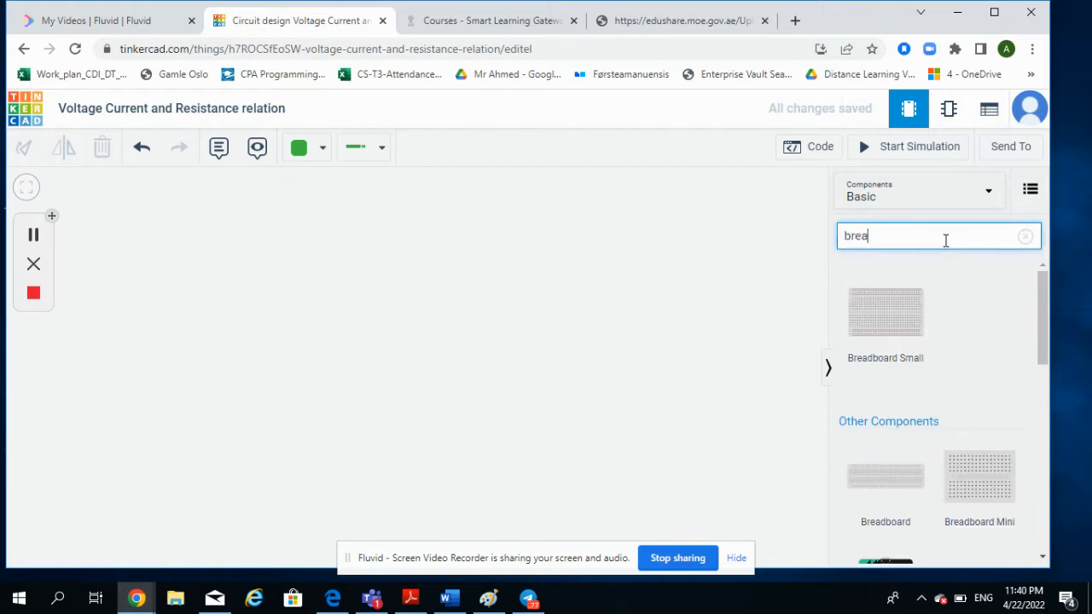
pyautogui.click(940, 263)
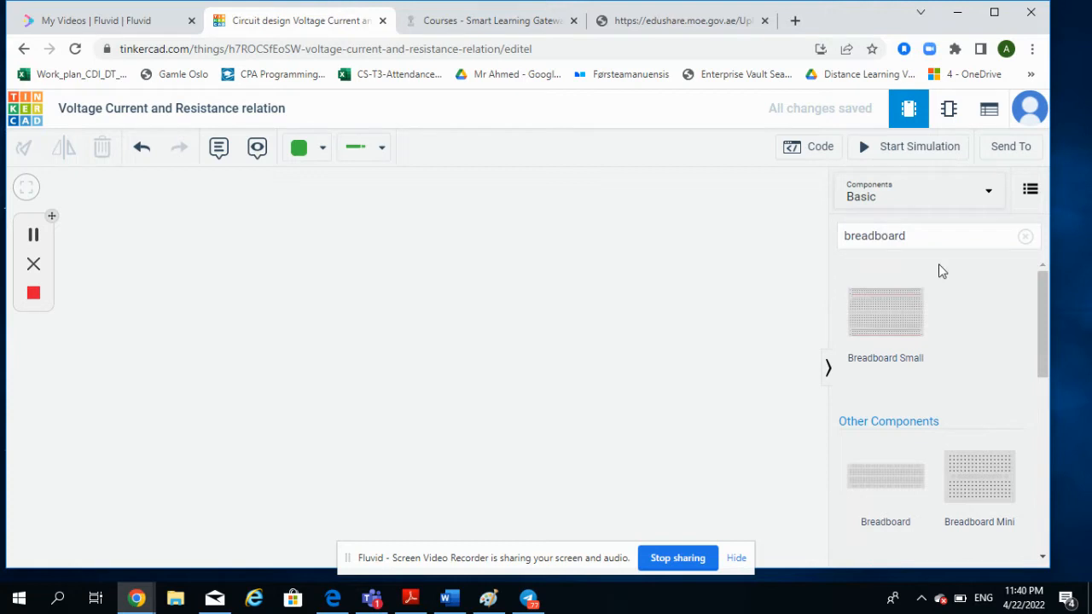
pyautogui.moveTo(906, 324); pyautogui.dragTo(455, 346)
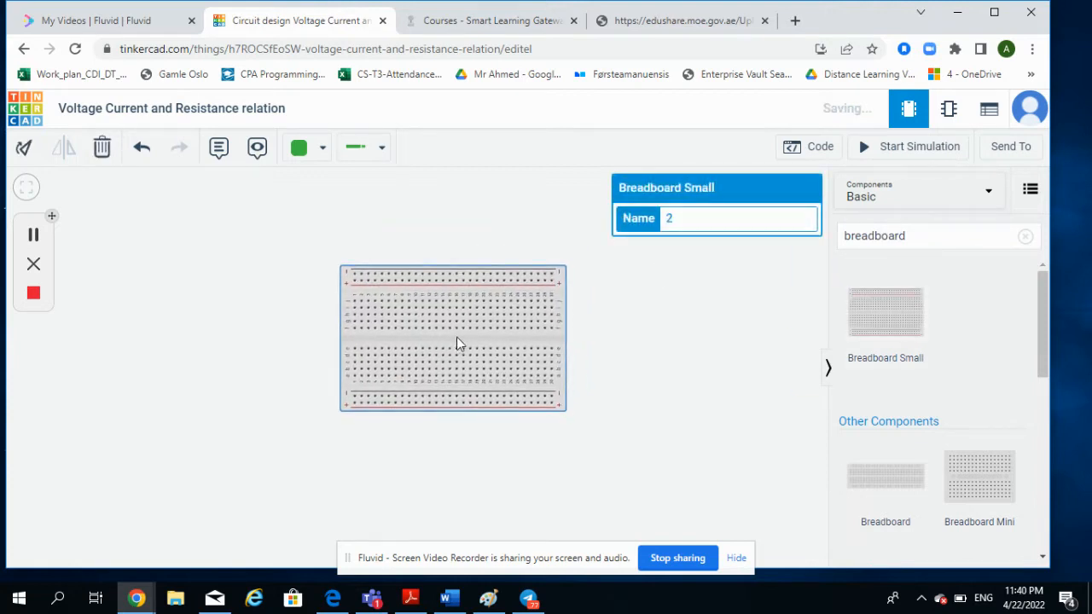
pyautogui.click(634, 353)
# Search the components for "multimeter" and place one above the left end of the breadboard
pyautogui.click(912, 239)
pyautogui.press('BackSpace')
pyautogui.press('BackSpace')
pyautogui.press('BackSpace')
pyautogui.press('BackSpace')
pyautogui.press('BackSpace')
pyautogui.press('BackSpace')
pyautogui.press('BackSpace')
pyautogui.press('BackSpace')
pyautogui.press('BackSpace')
pyautogui.press('BackSpace')
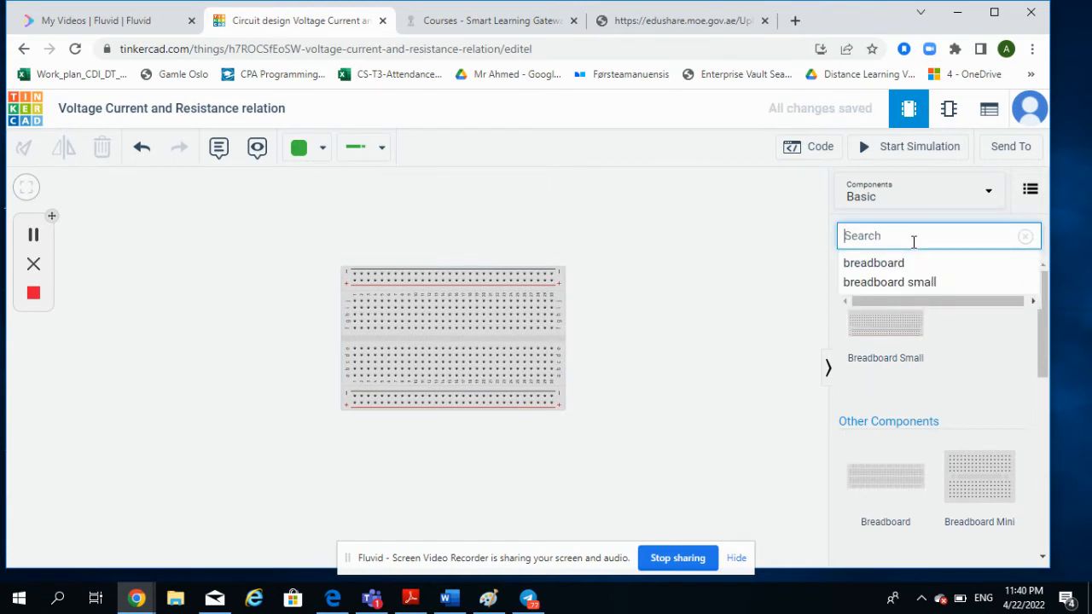
pyautogui.write('multi')
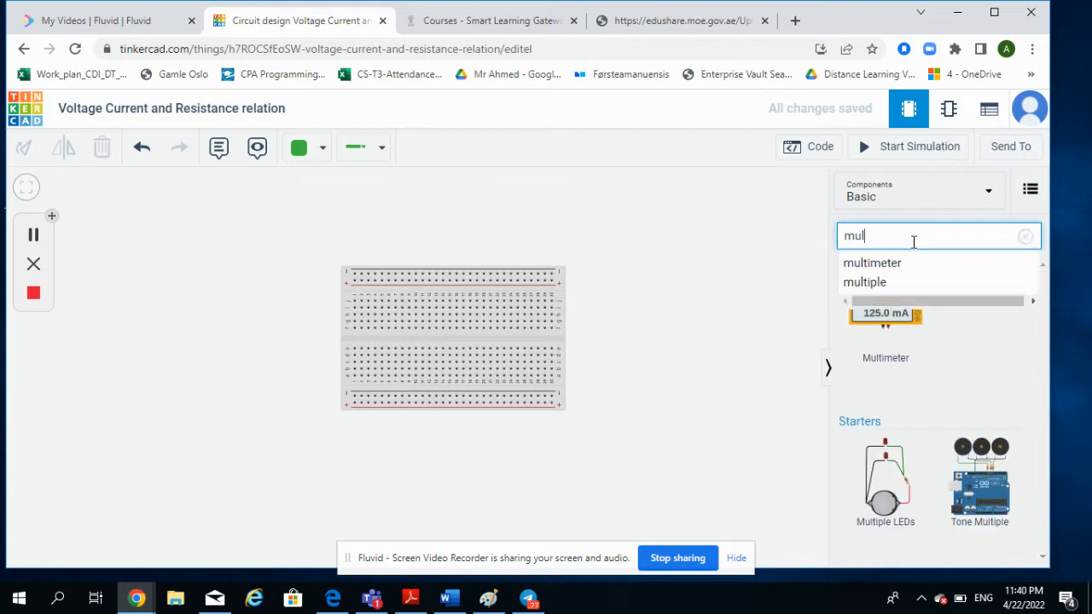
pyautogui.click(909, 266)
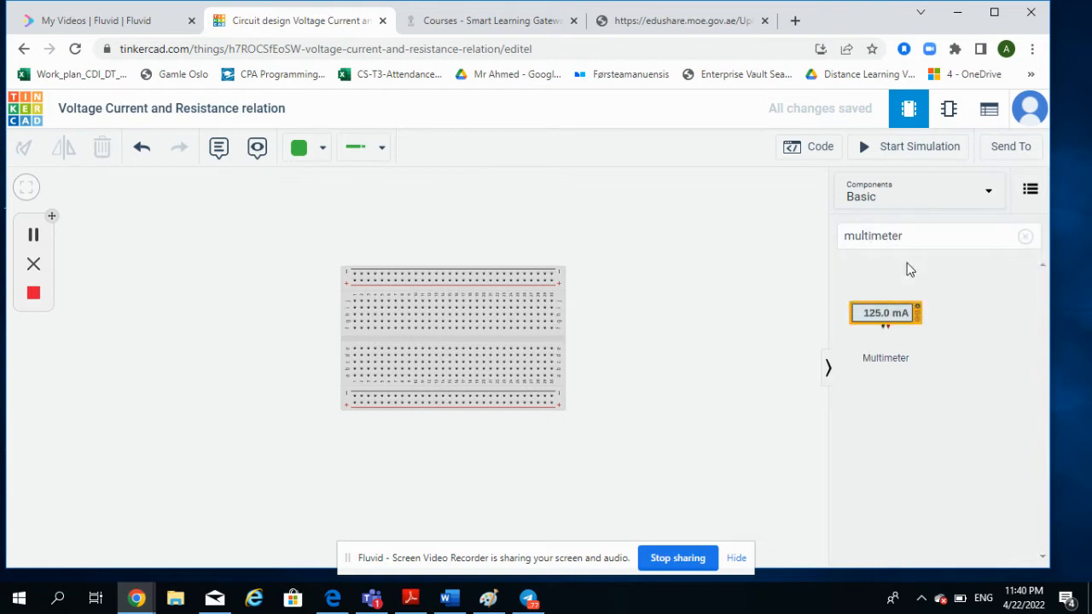
pyautogui.moveTo(901, 314); pyautogui.dragTo(595, 212)
pyautogui.moveTo(356, 211)
pyautogui.mouseDown()
pyautogui.moveTo(334, 219)
pyautogui.moveTo(358, 216)
pyautogui.mouseUp()
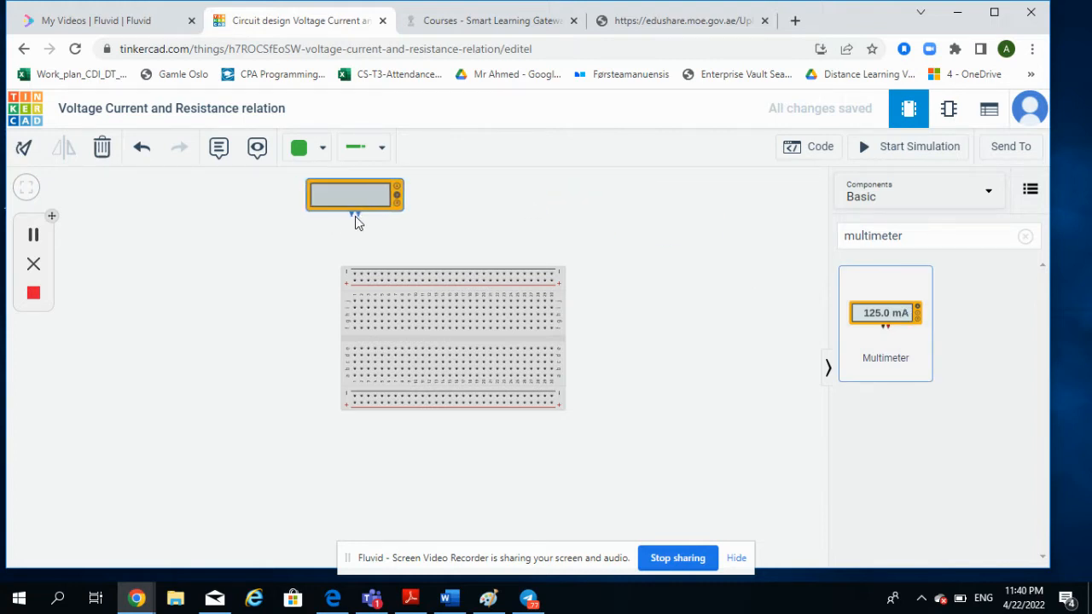
# Add a second multimeter above the right end of the breadboard and set its mode to Amperage
pyautogui.click(791, 276)
pyautogui.moveTo(885, 327); pyautogui.dragTo(549, 224)
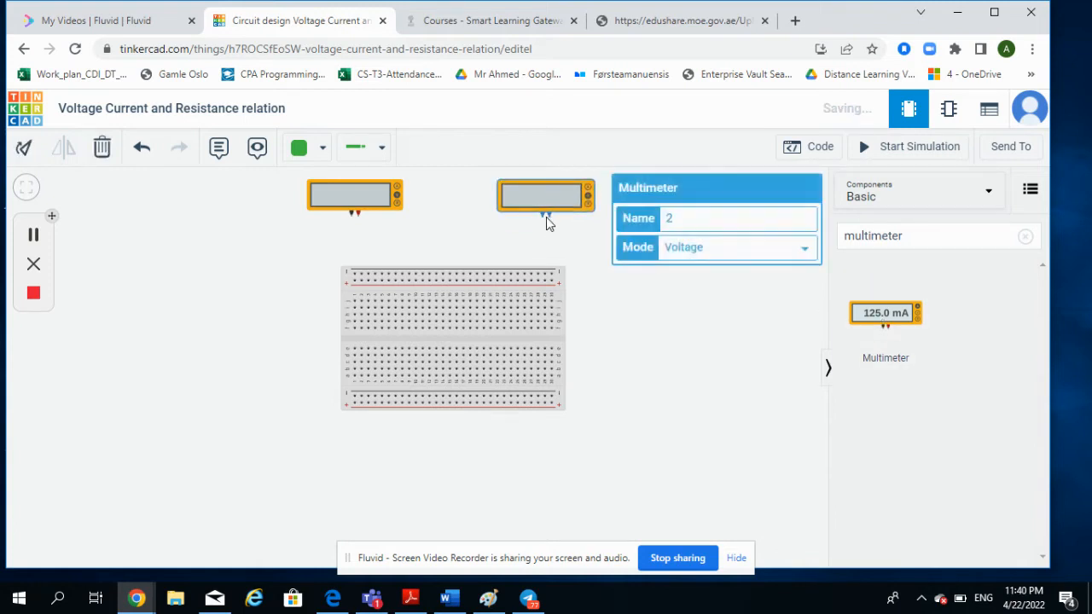
pyautogui.click(805, 250)
pyautogui.click(801, 265)
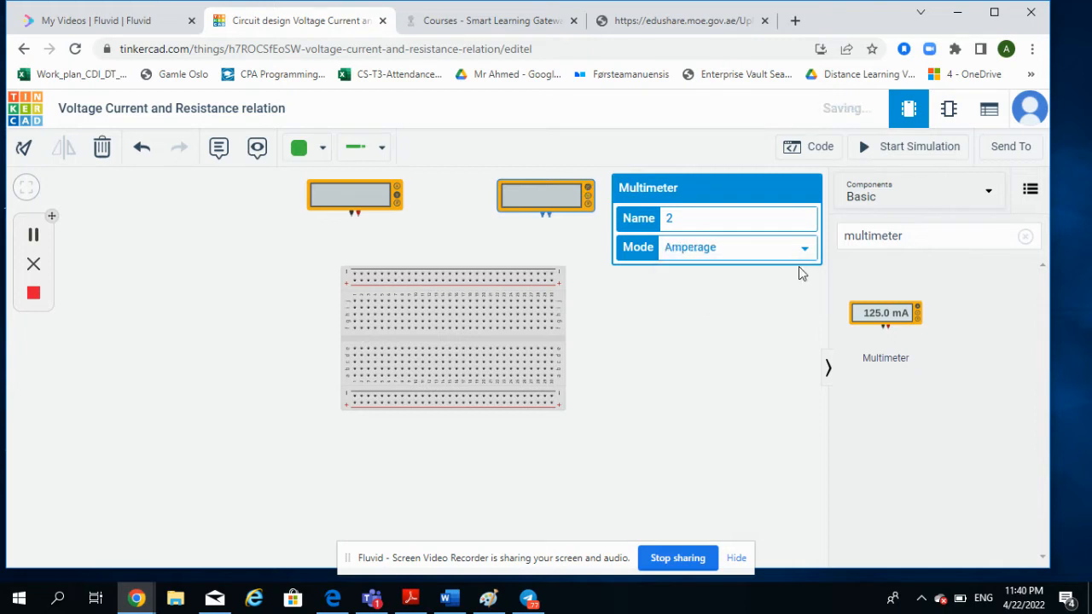
pyautogui.click(762, 321)
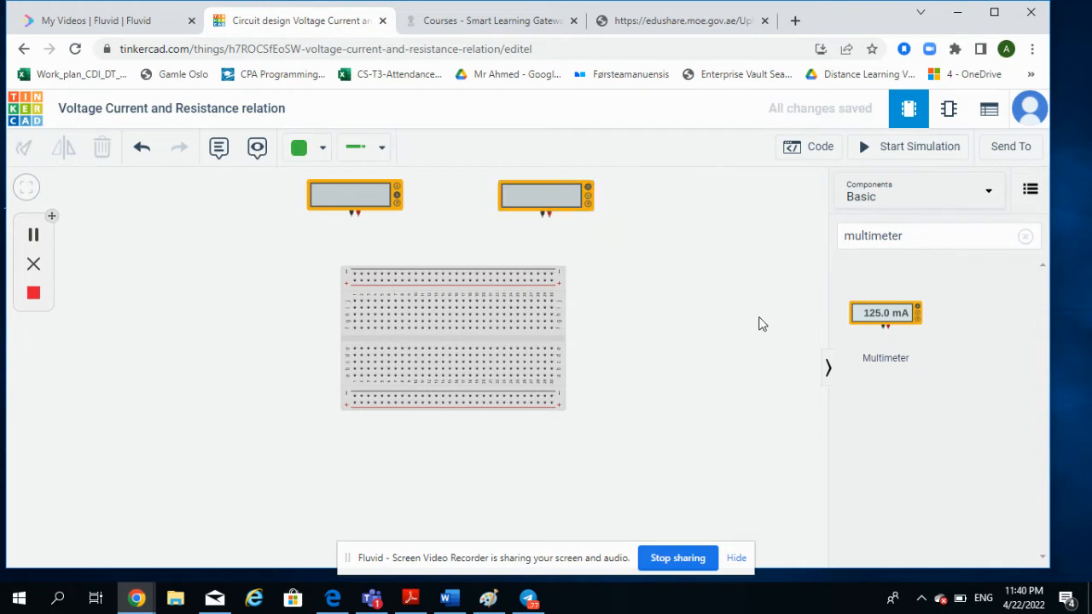
pyautogui.click(384, 202)
pyautogui.click(441, 206)
# Search the components for "power supply" and place a Power Supply below the left part of the breadboard
pyautogui.click(907, 235)
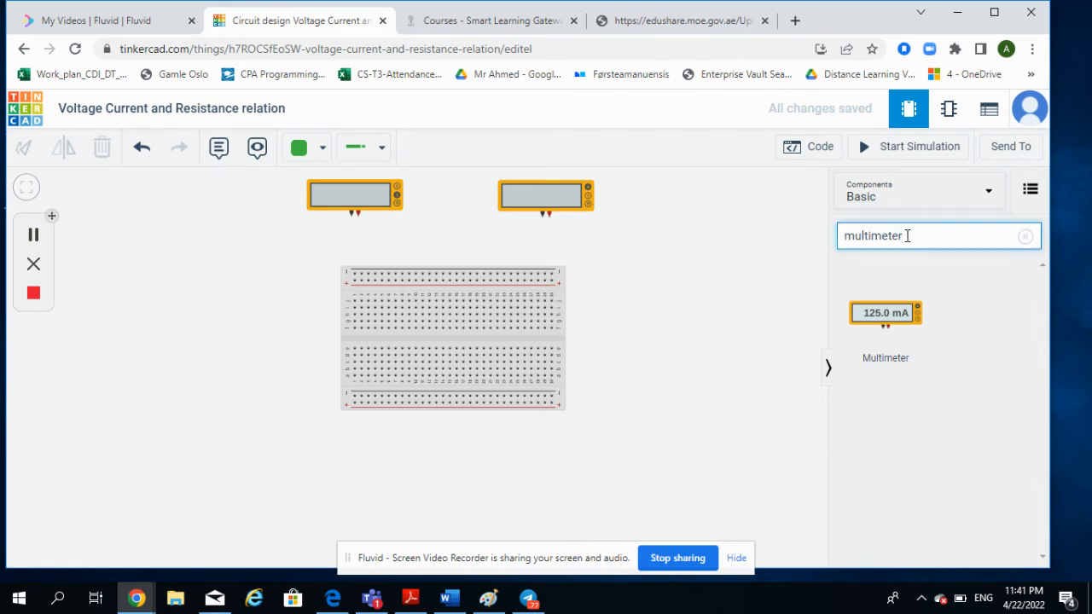
pyautogui.press('BackSpace')
pyautogui.press('BackSpace')
pyautogui.press('BackSpace')
pyautogui.press('BackSpace')
pyautogui.press('BackSpace')
pyautogui.press('BackSpace')
pyautogui.press('BackSpace')
pyautogui.press('BackSpace')
pyautogui.press('BackSpace')
pyautogui.press('BackSpace')
pyautogui.write('pow')
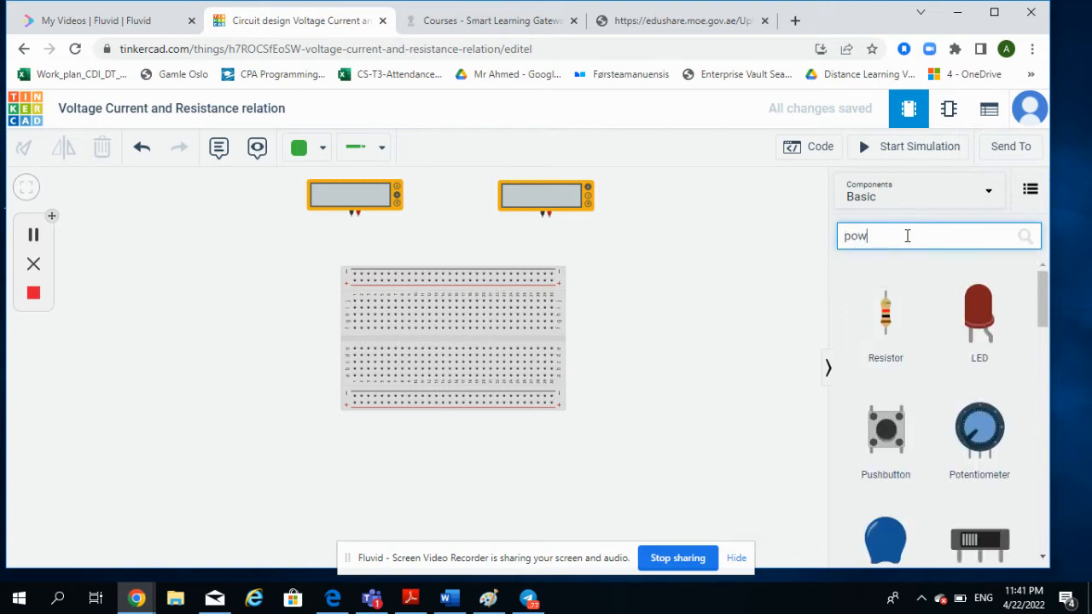
pyautogui.write('er supply')
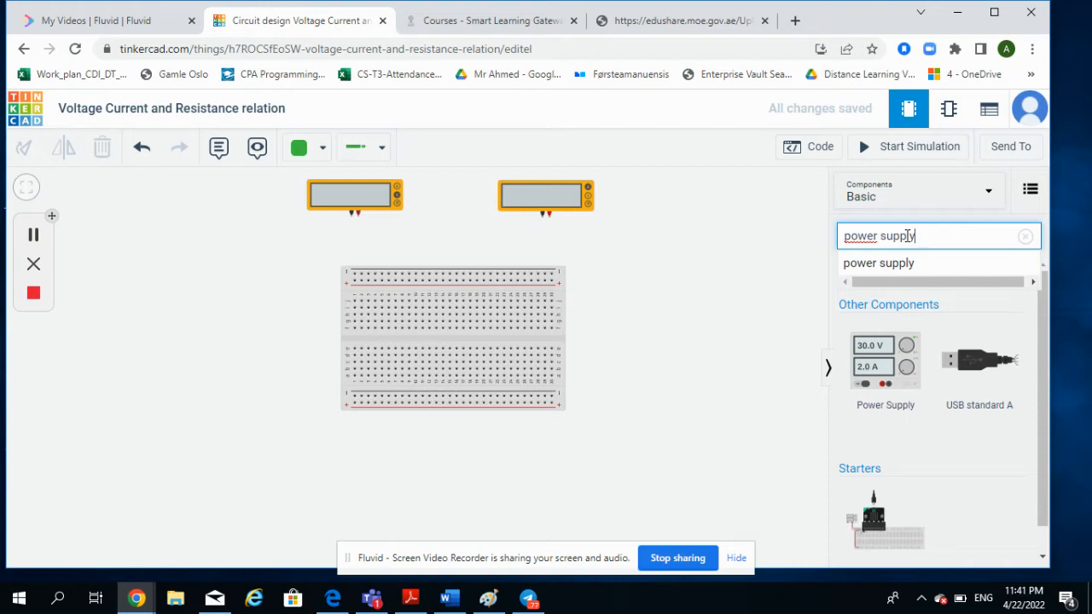
pyautogui.press('Return')
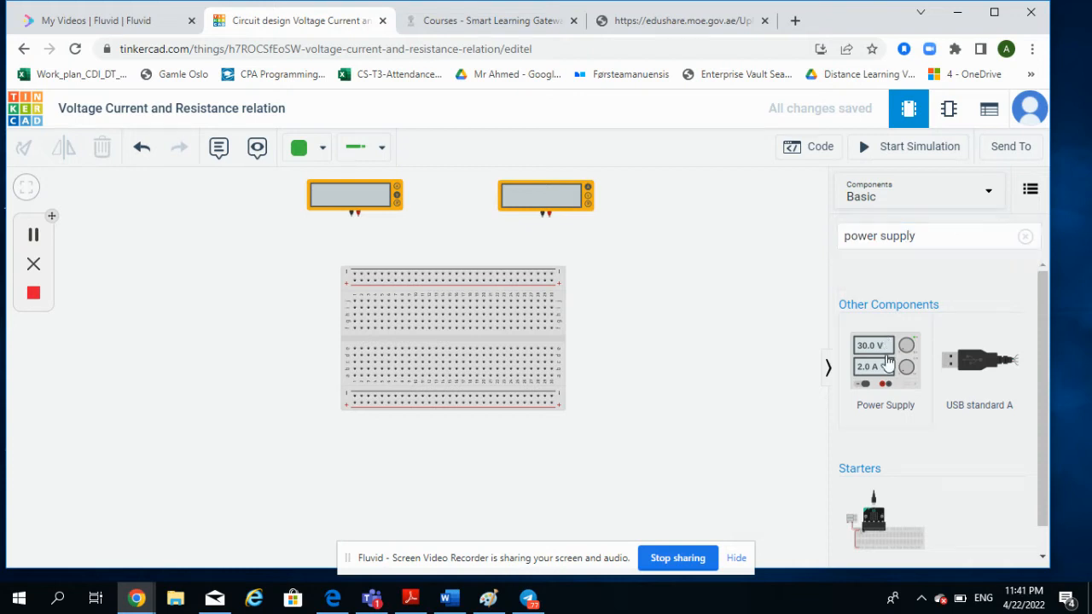
pyautogui.moveTo(886, 358); pyautogui.dragTo(379, 505)
pyautogui.click(456, 495)
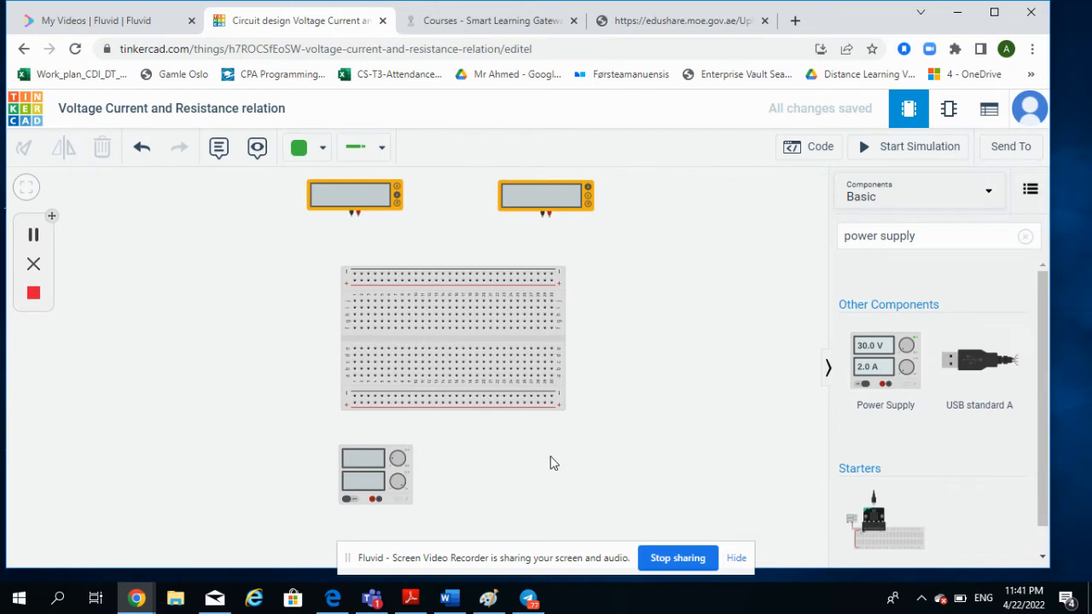
# Search the components for "res" and place a resistor on the upper half of the breadboard
pyautogui.click(940, 233)
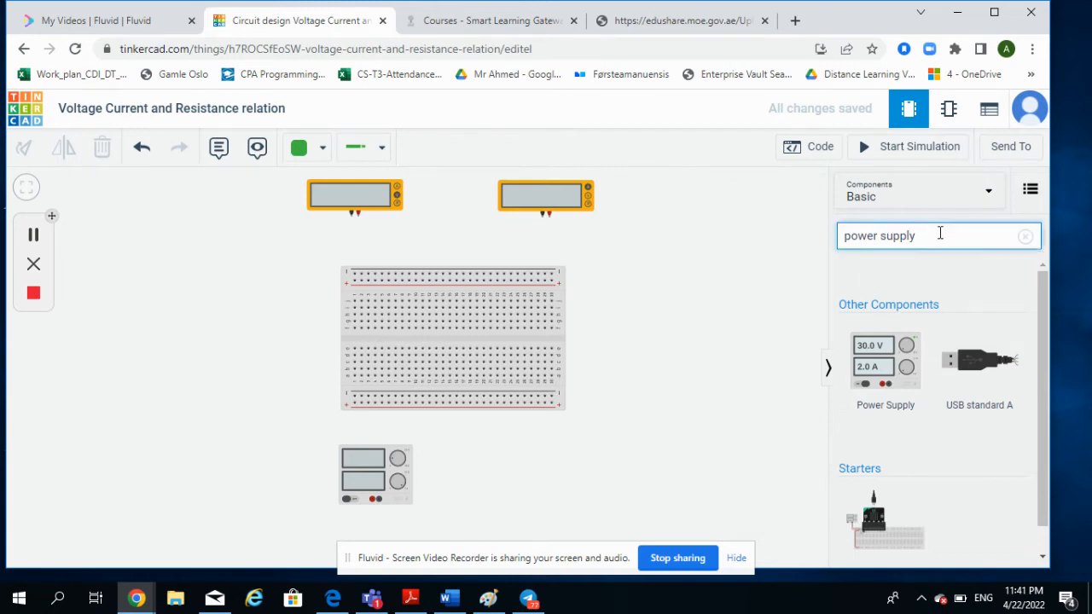
pyautogui.press('BackSpace')
pyautogui.press('BackSpace')
pyautogui.press('BackSpace')
pyautogui.press('BackSpace')
pyautogui.press('BackSpace')
pyautogui.press('BackSpace')
pyautogui.press('BackSpace')
pyautogui.press('BackSpace')
pyautogui.press('BackSpace')
pyautogui.press('BackSpace')
pyautogui.press('BackSpace')
pyautogui.press('BackSpace')
pyautogui.write('res')
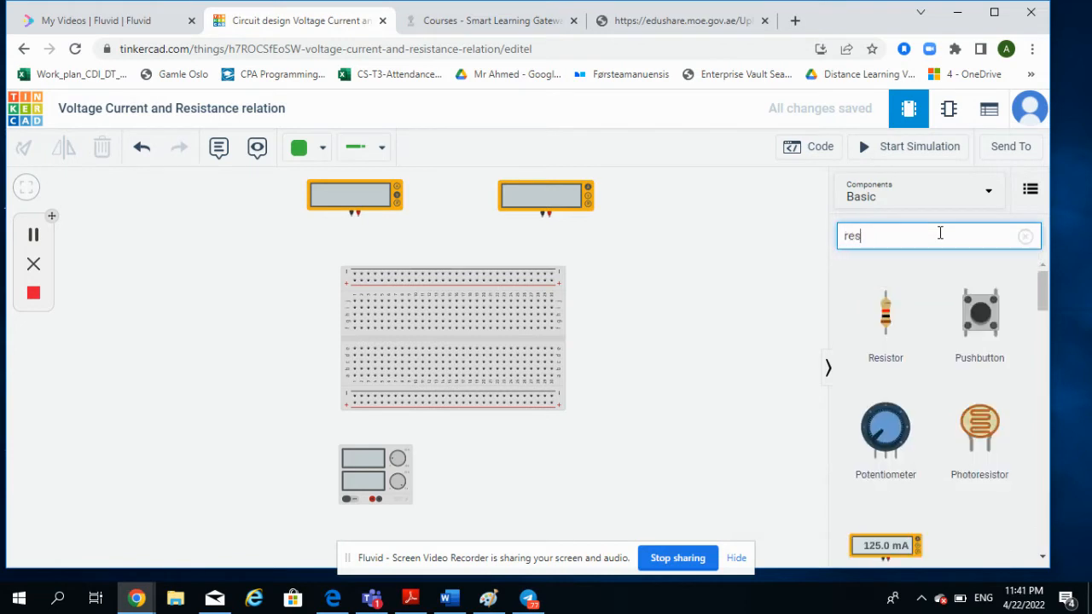
pyautogui.click(811, 266)
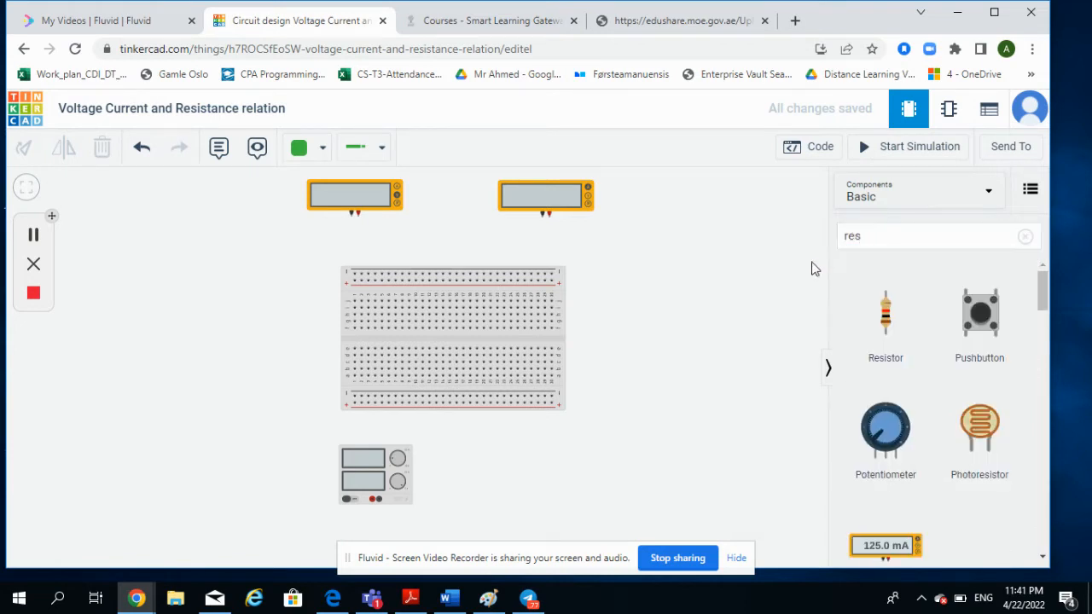
pyautogui.moveTo(887, 333); pyautogui.dragTo(466, 328)
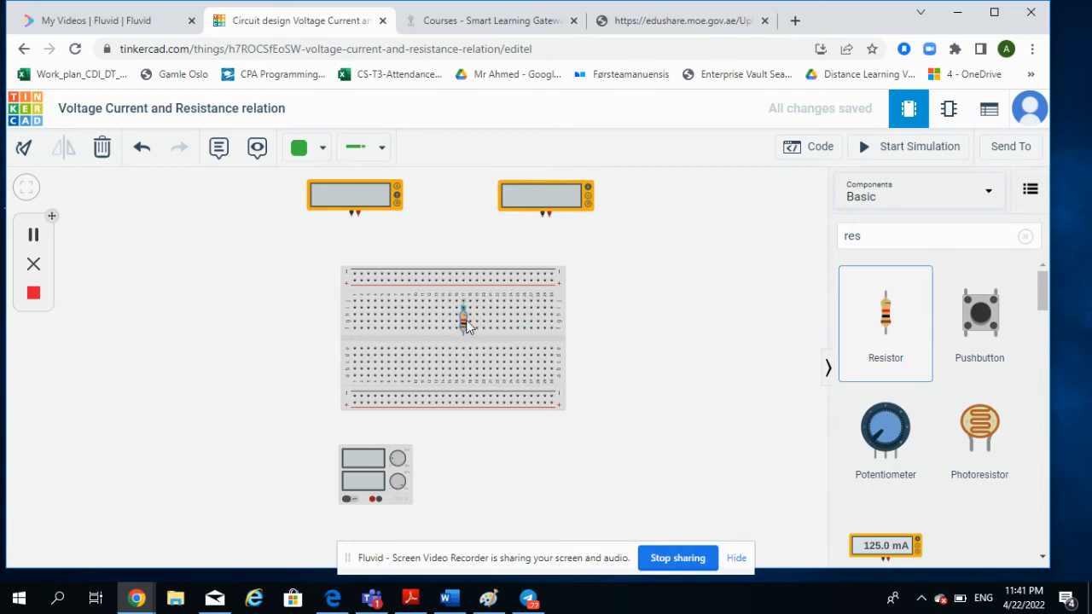
# Rotate the resistor to horizontal and seat it in a single row of the breadboard's upper half
pyautogui.press('r')
pyautogui.press('r')
pyautogui.press('r')
pyautogui.moveTo(468, 326); pyautogui.dragTo(459, 326)
pyautogui.moveTo(460, 326); pyautogui.dragTo(457, 318)
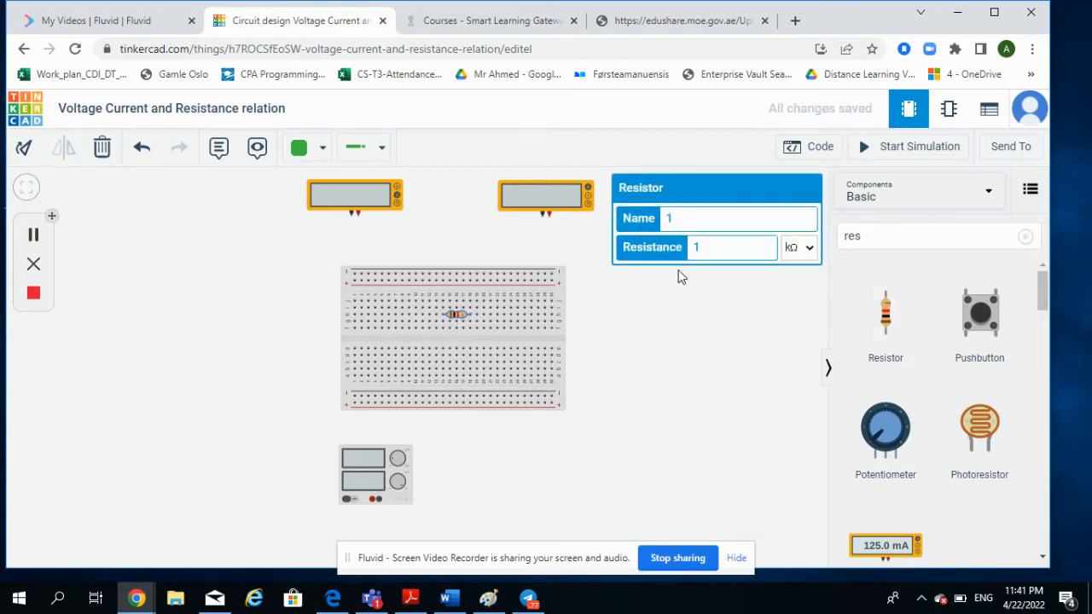
# Set the resistor's resistance to 100 Ω
pyautogui.click(705, 248)
pyautogui.write('00')
pyautogui.click(807, 248)
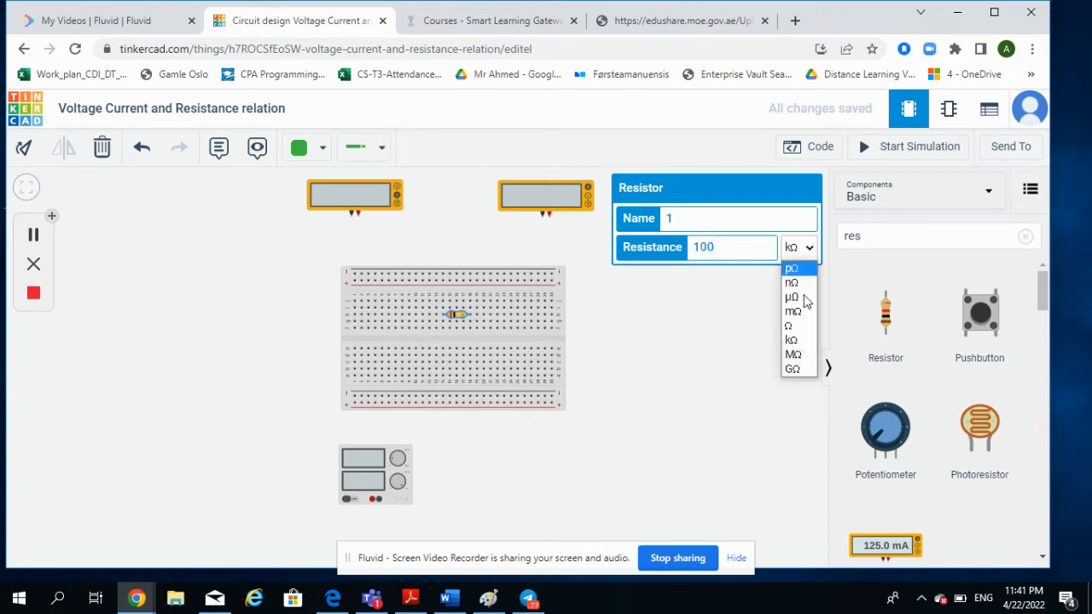
pyautogui.click(803, 324)
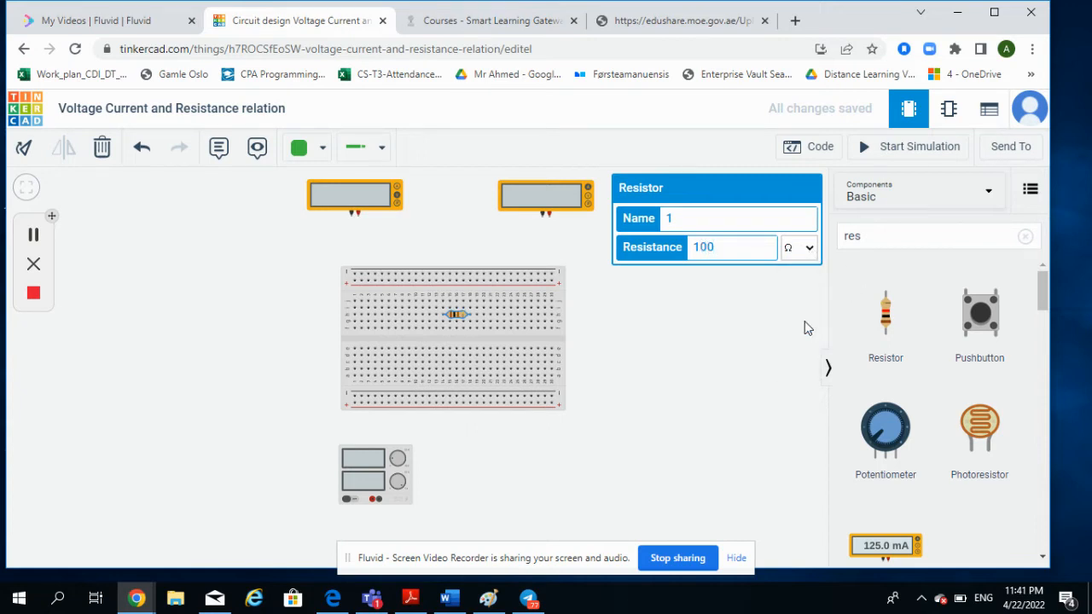
pyautogui.click(403, 454)
pyautogui.click(691, 395)
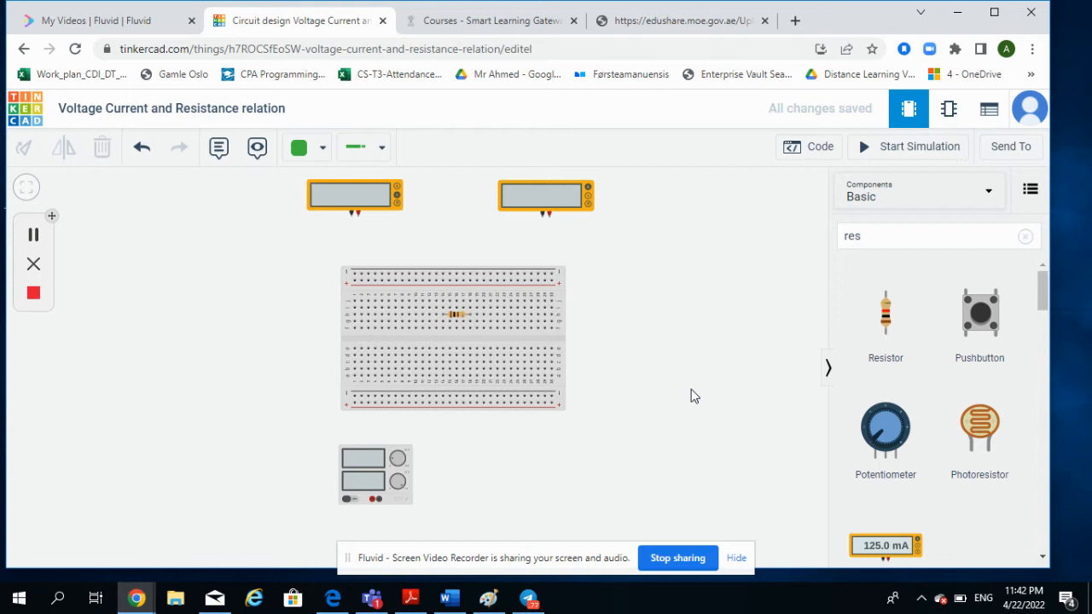
# Wire the left multimeter's negative terminal in black to the breadboard's first column and on to the resistor's left lead
pyautogui.click(325, 149)
pyautogui.click(340, 203)
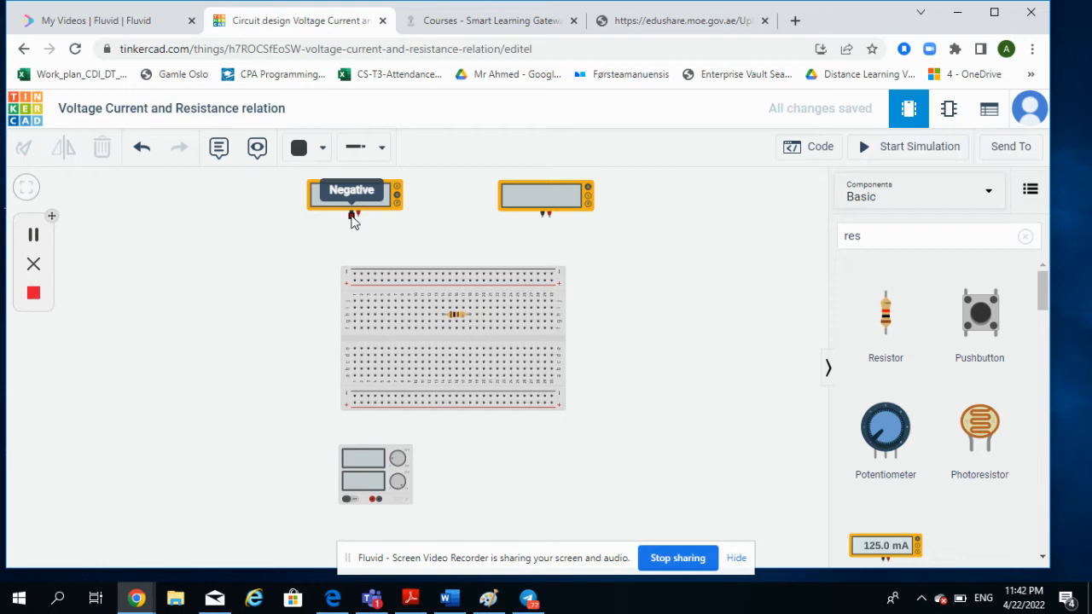
pyautogui.click(352, 217)
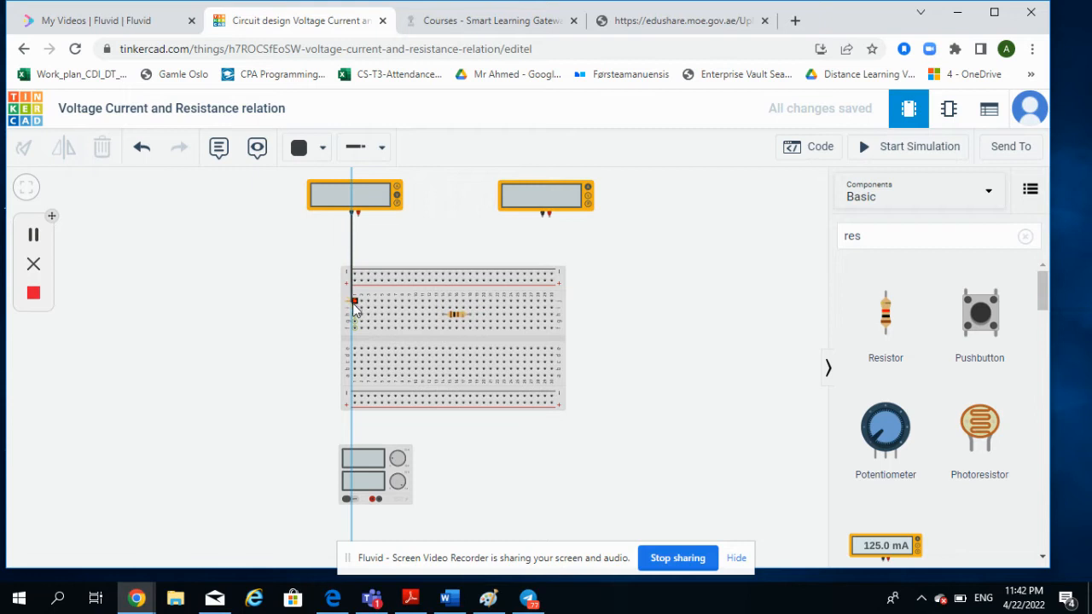
pyautogui.click(353, 308)
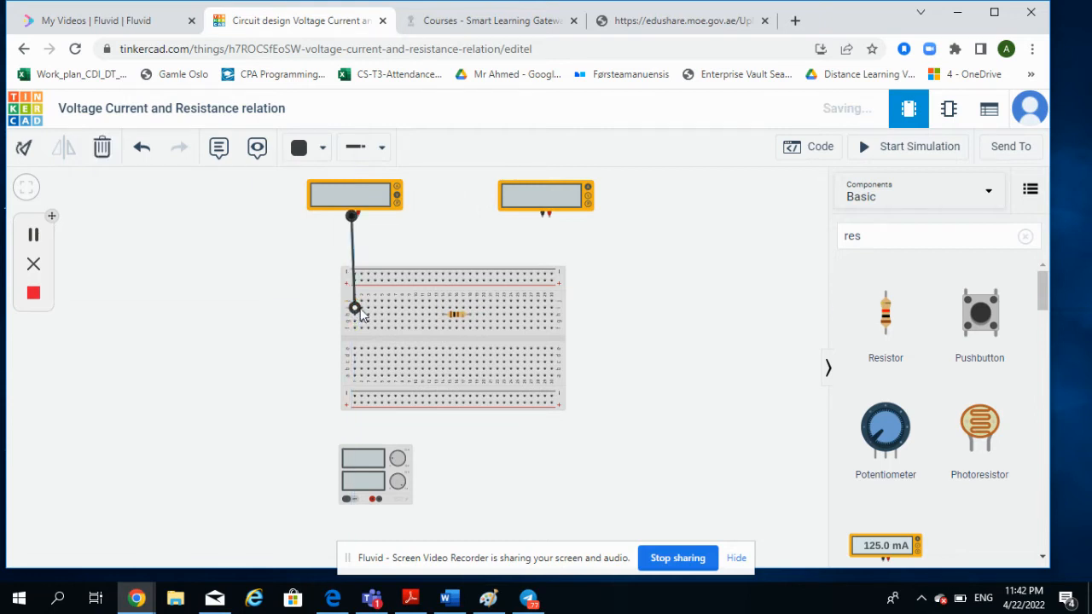
pyautogui.click(443, 312)
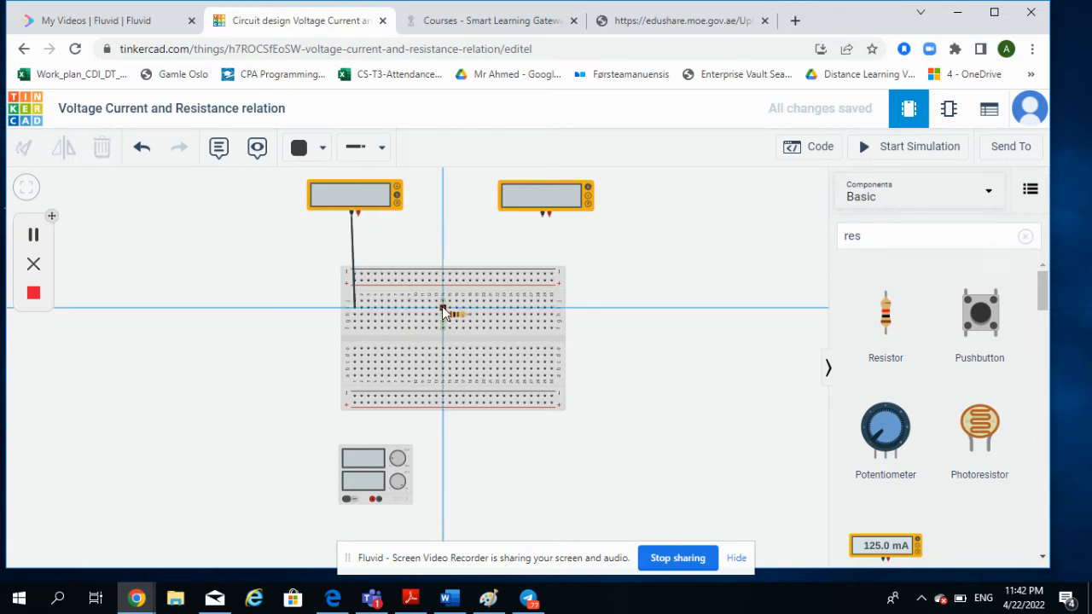
pyautogui.click(356, 311)
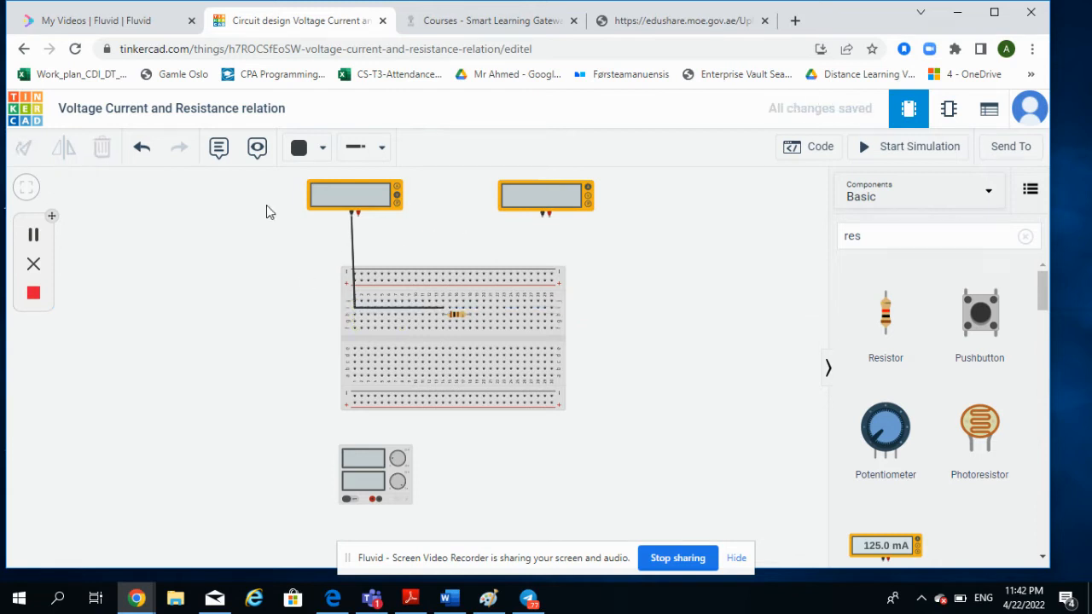
# Wire the left multimeter's positive terminal in red to the breadboard's second column and on to the resistor's right lead
pyautogui.click(321, 151)
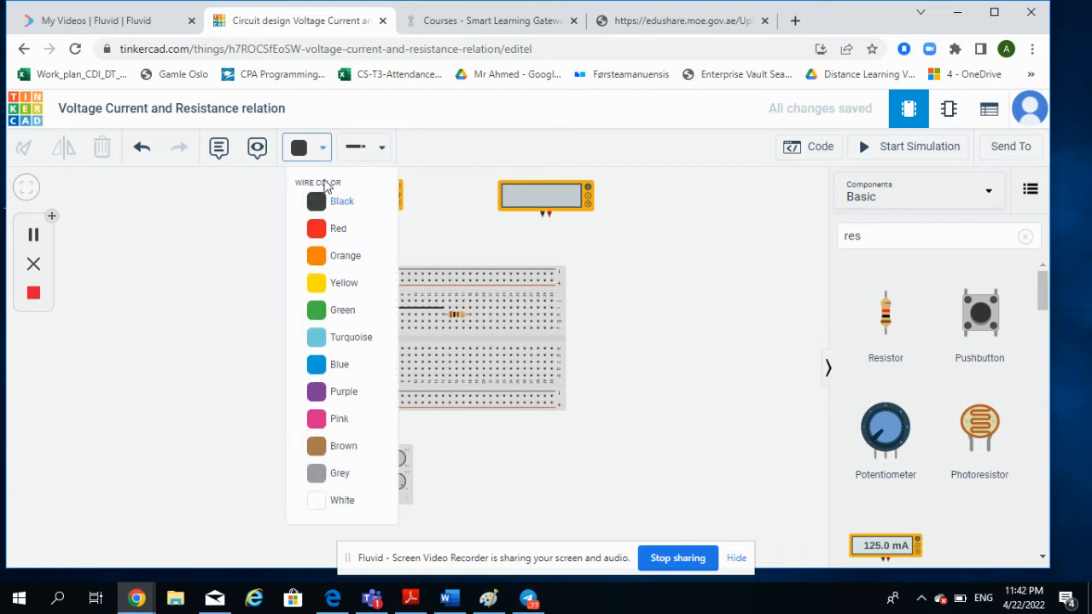
pyautogui.click(336, 228)
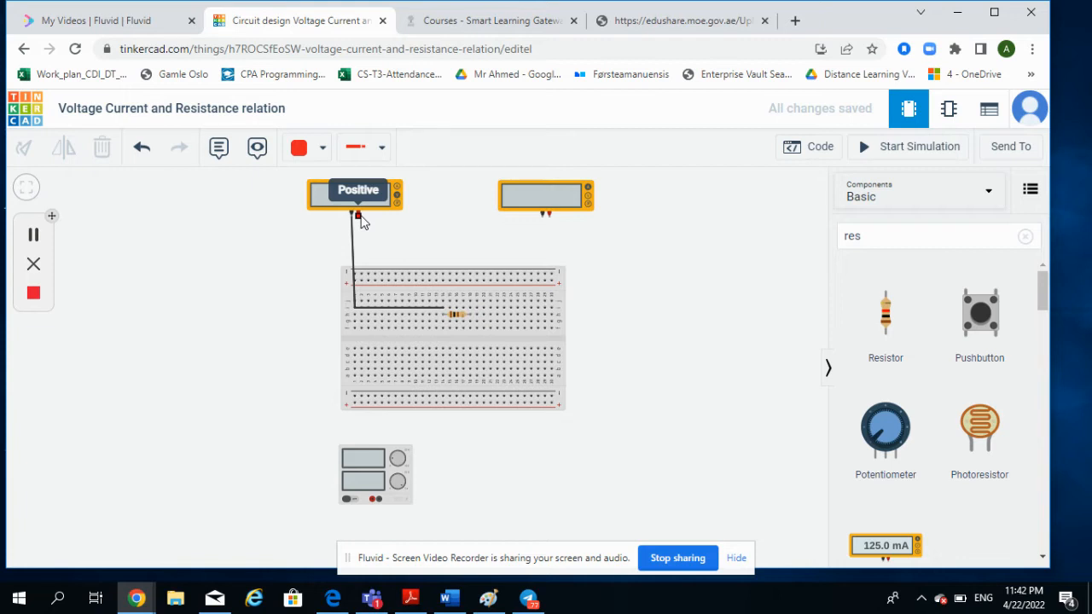
pyautogui.click(358, 215)
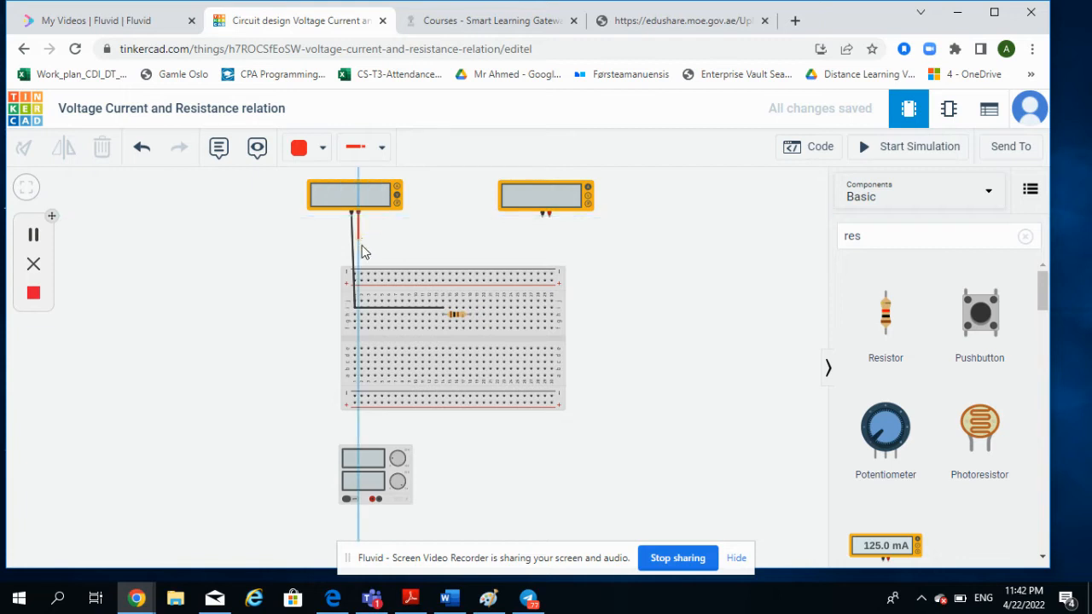
pyautogui.click(361, 303)
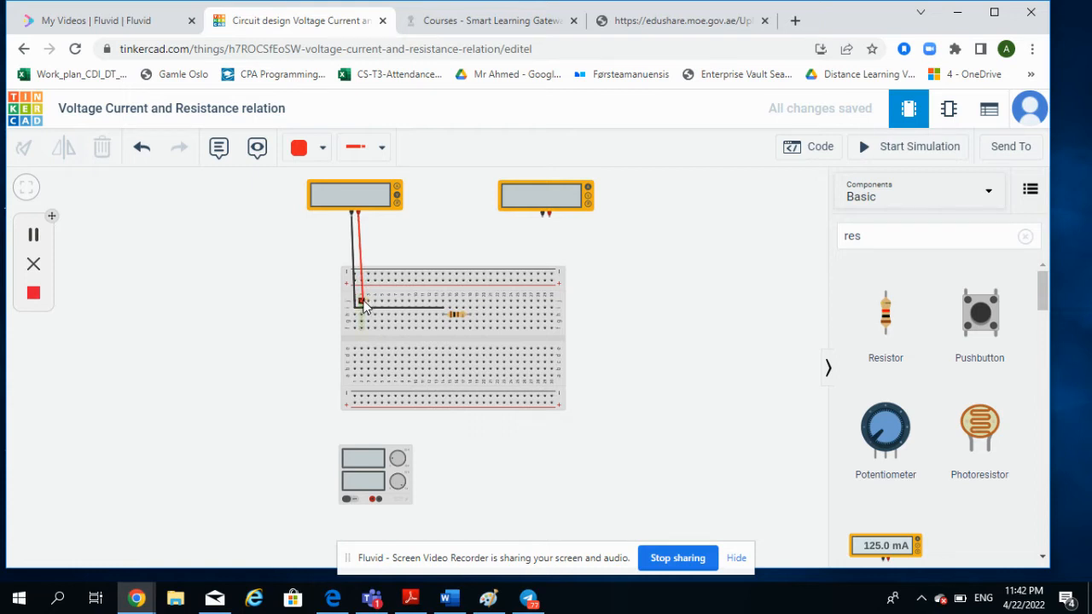
pyautogui.click(362, 303)
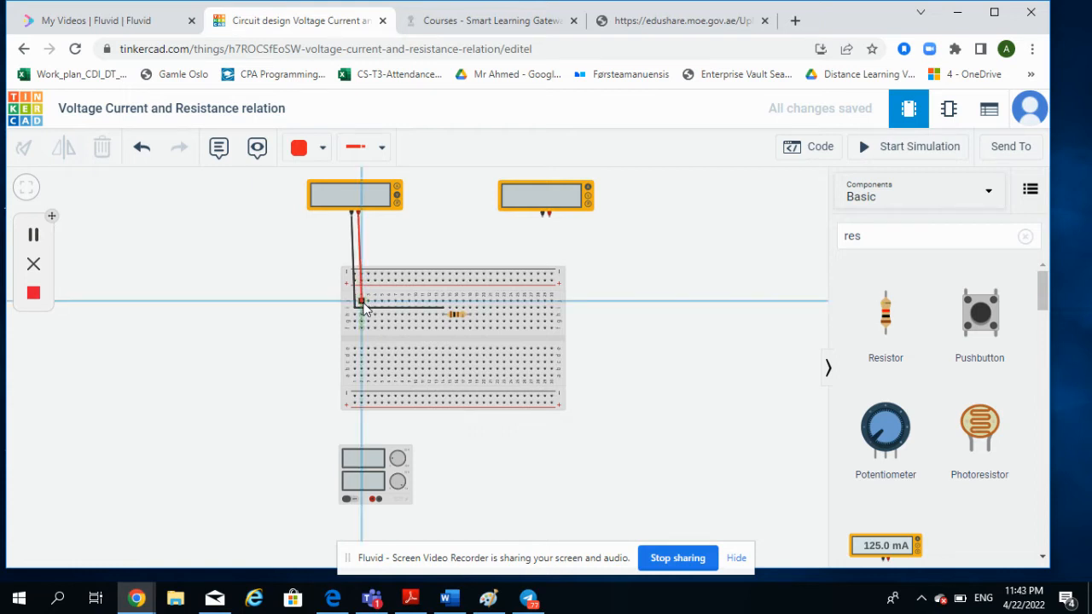
pyautogui.click(363, 305)
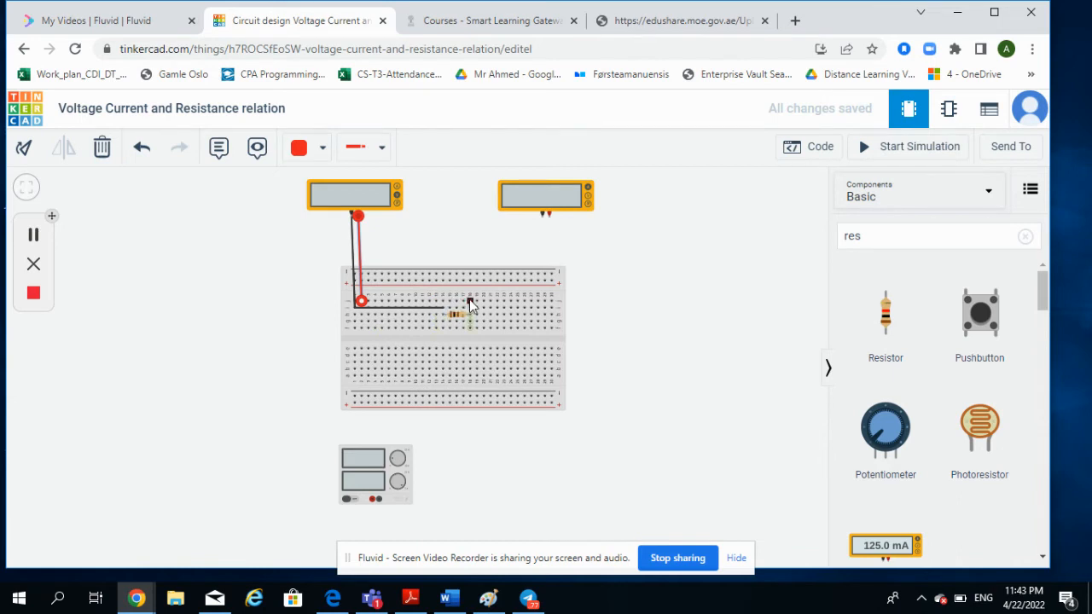
pyautogui.click(470, 303)
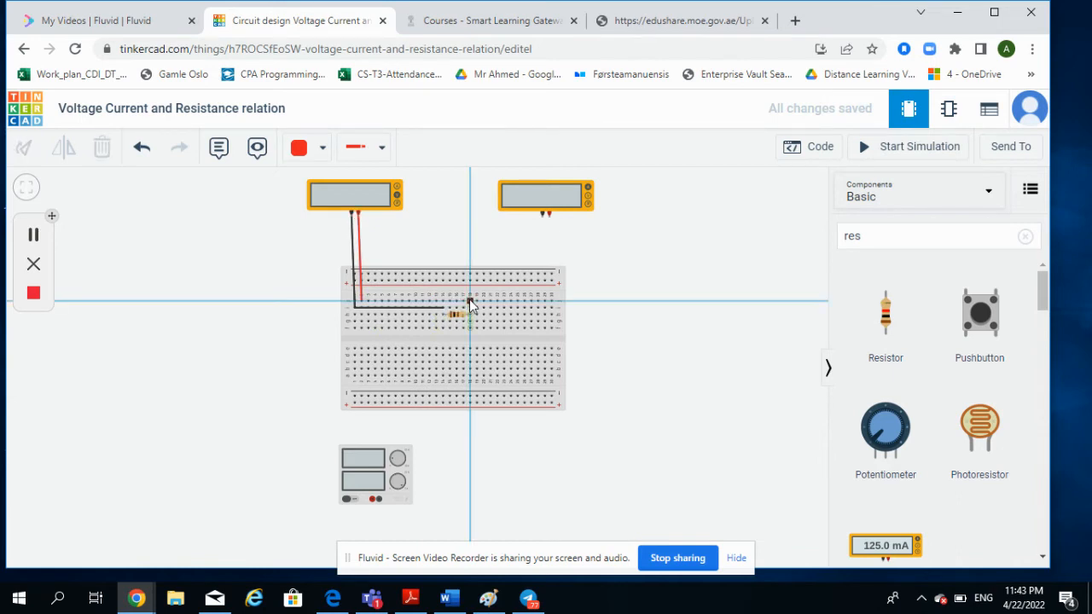
pyautogui.click(363, 301)
pyautogui.click(304, 295)
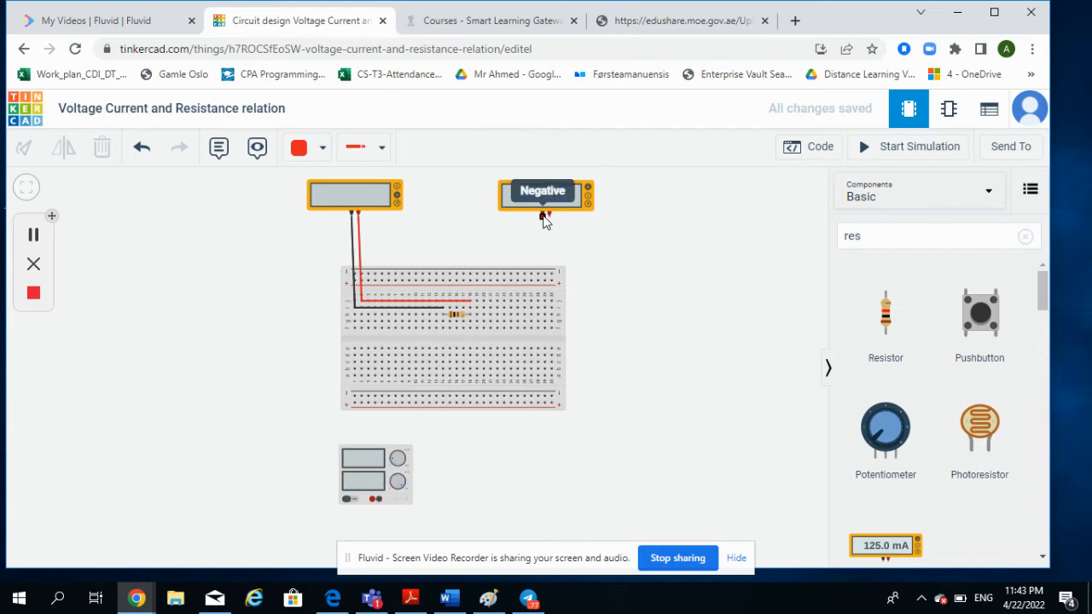
# Wire the right multimeter's negative terminal in black, bending over the breadboard's upper half, to the column of the resistor's right lead
pyautogui.click(309, 148)
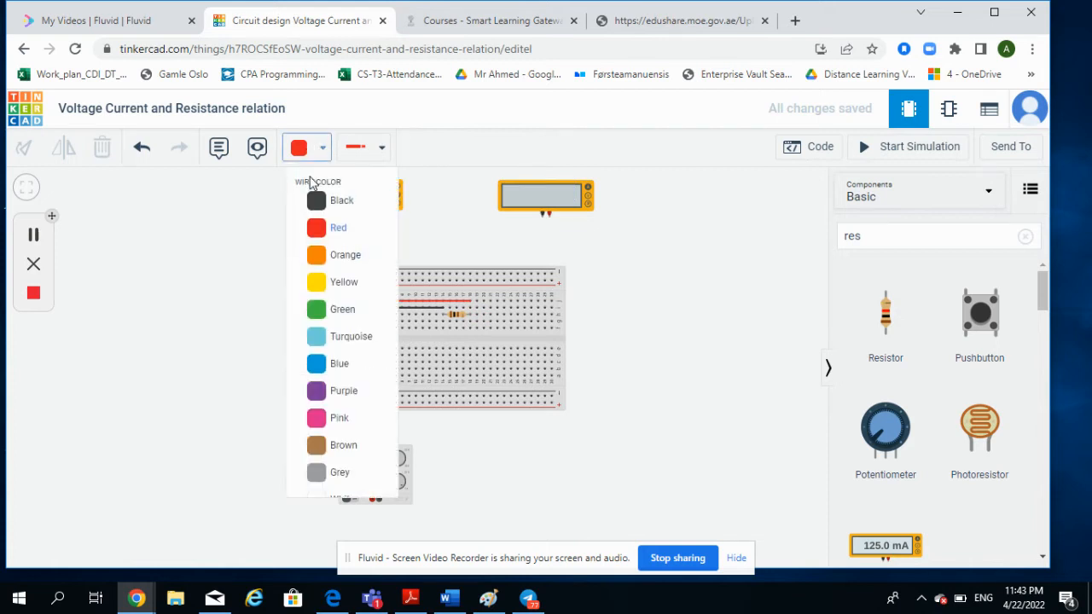
pyautogui.click(317, 205)
pyautogui.click(543, 218)
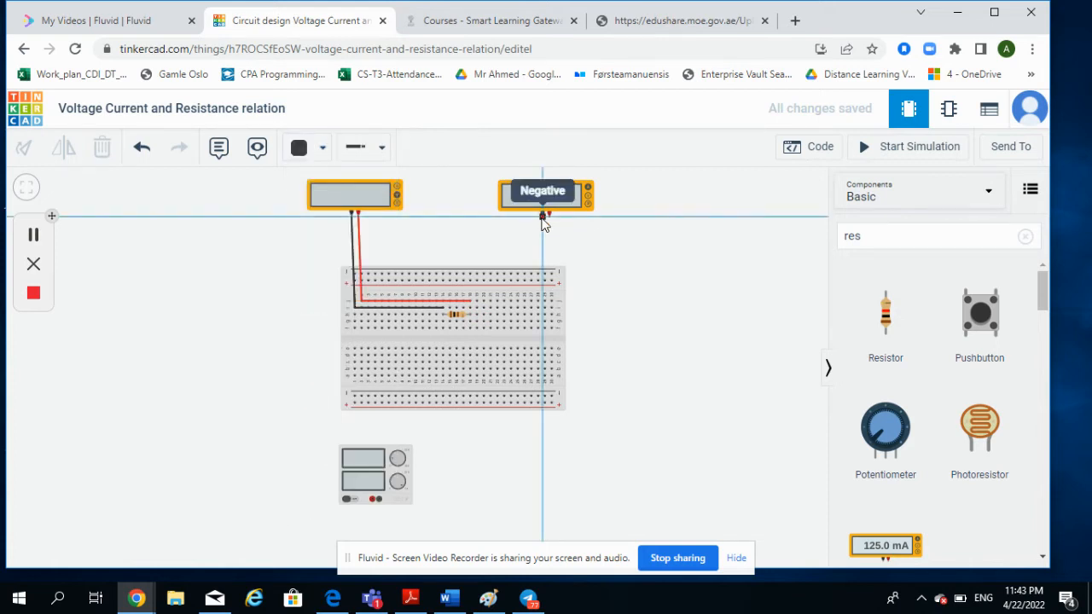
pyautogui.click(542, 332)
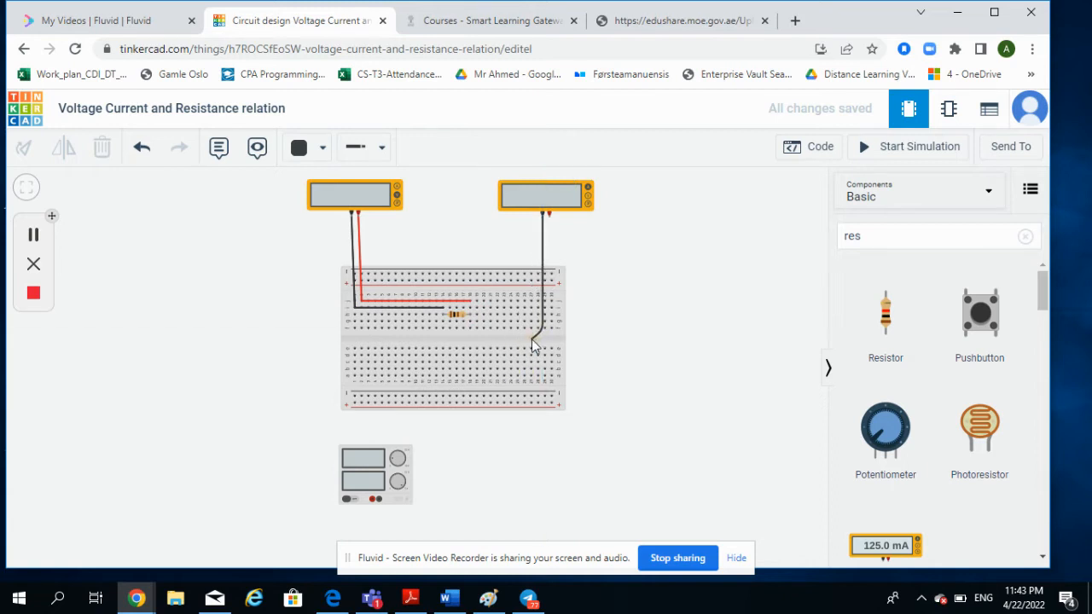
pyautogui.click(471, 327)
pyautogui.click(470, 325)
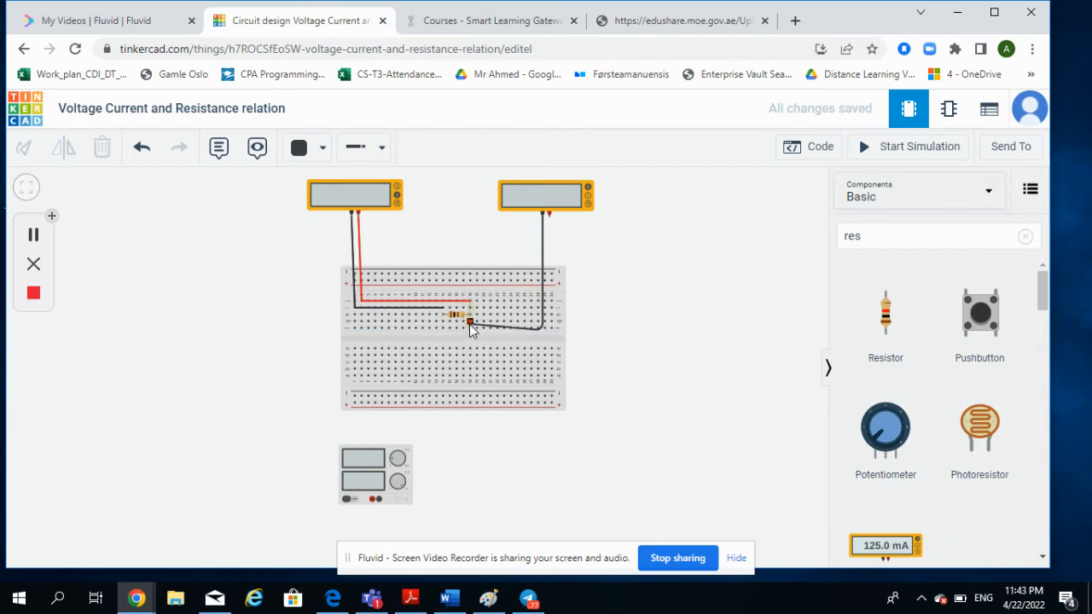
pyautogui.click(622, 346)
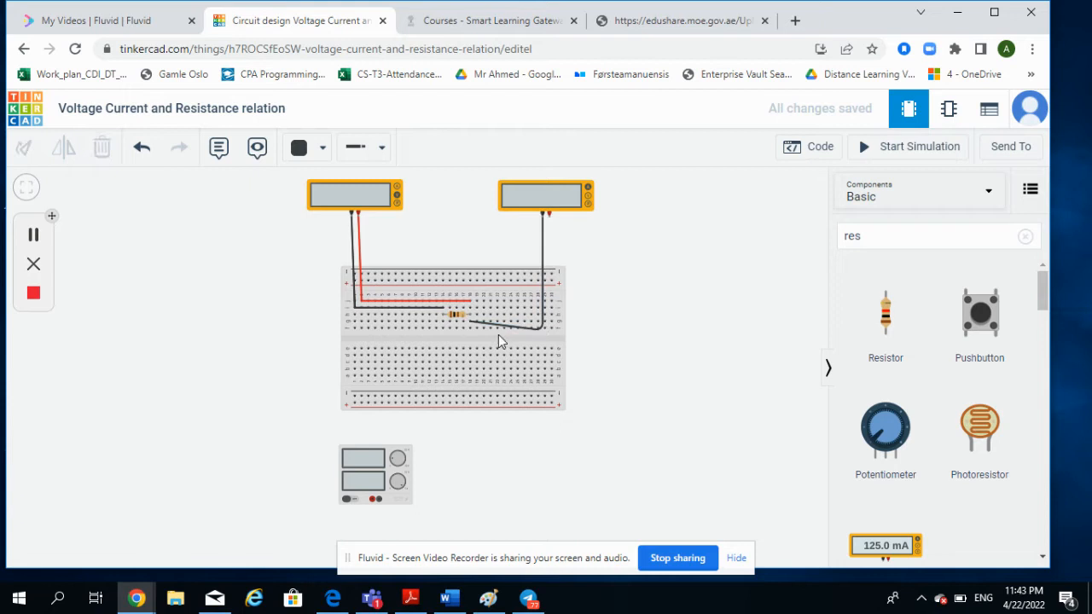
pyautogui.click(471, 303)
pyautogui.moveTo(472, 304); pyautogui.dragTo(471, 313)
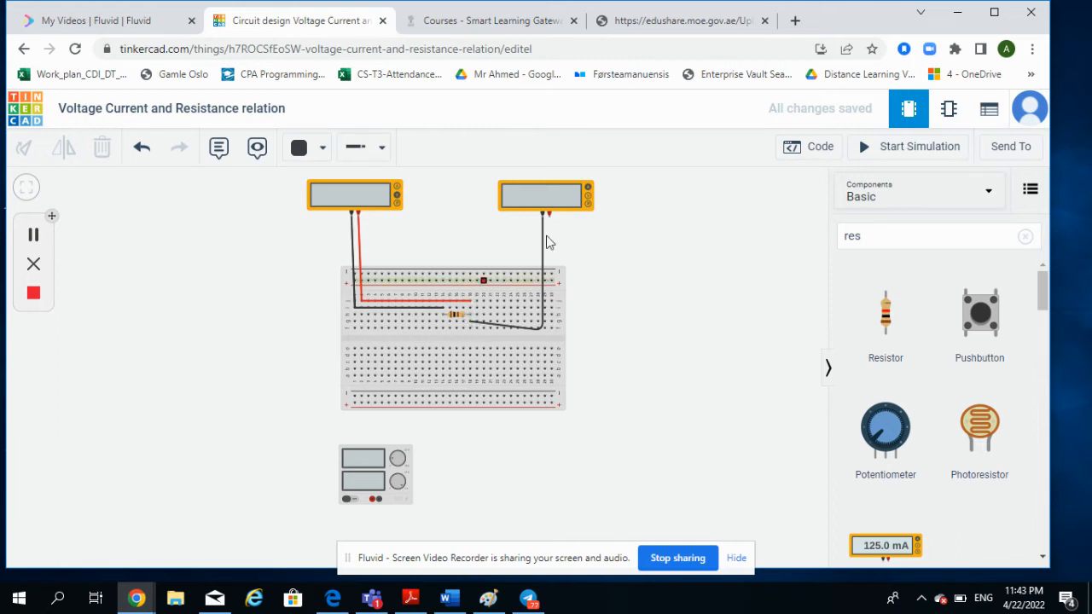
# Wire the right multimeter's positive terminal in red to the last column of the breadboard's upper half
pyautogui.click(300, 152)
pyautogui.click(318, 225)
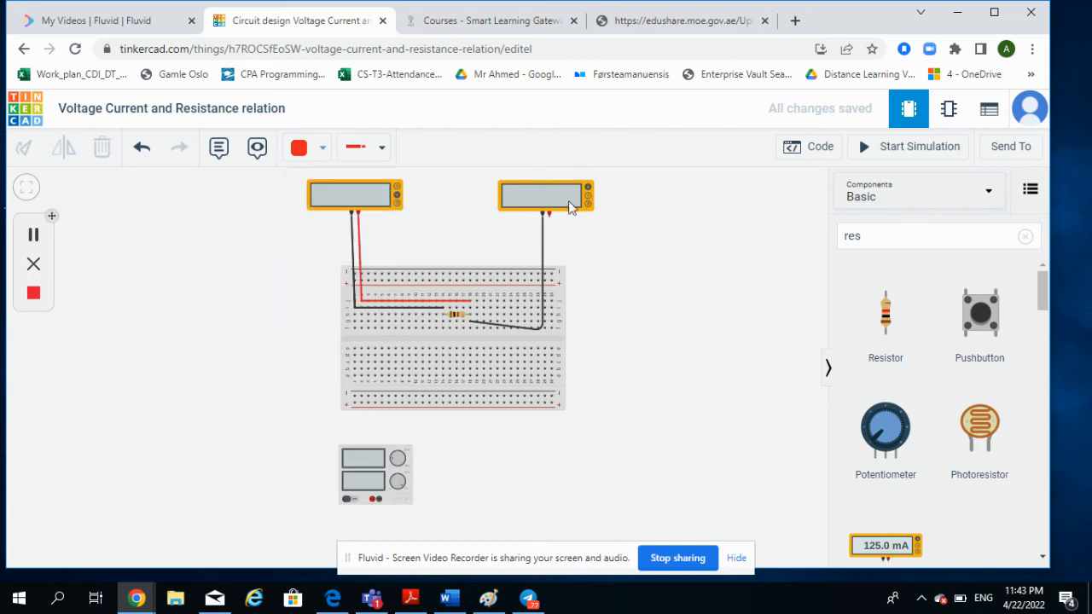
pyautogui.click(548, 215)
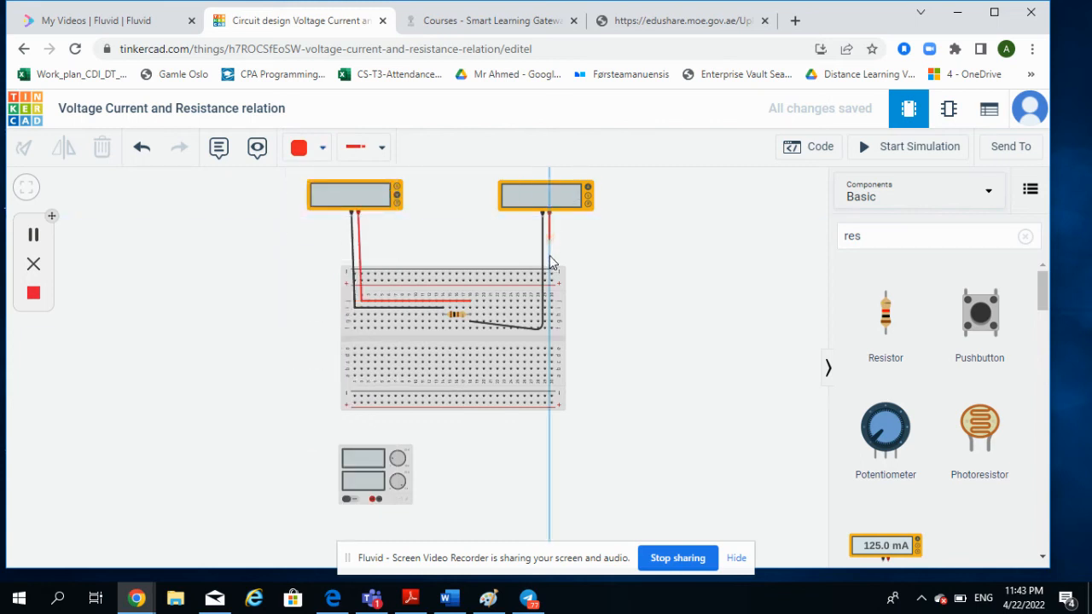
pyautogui.click(552, 309)
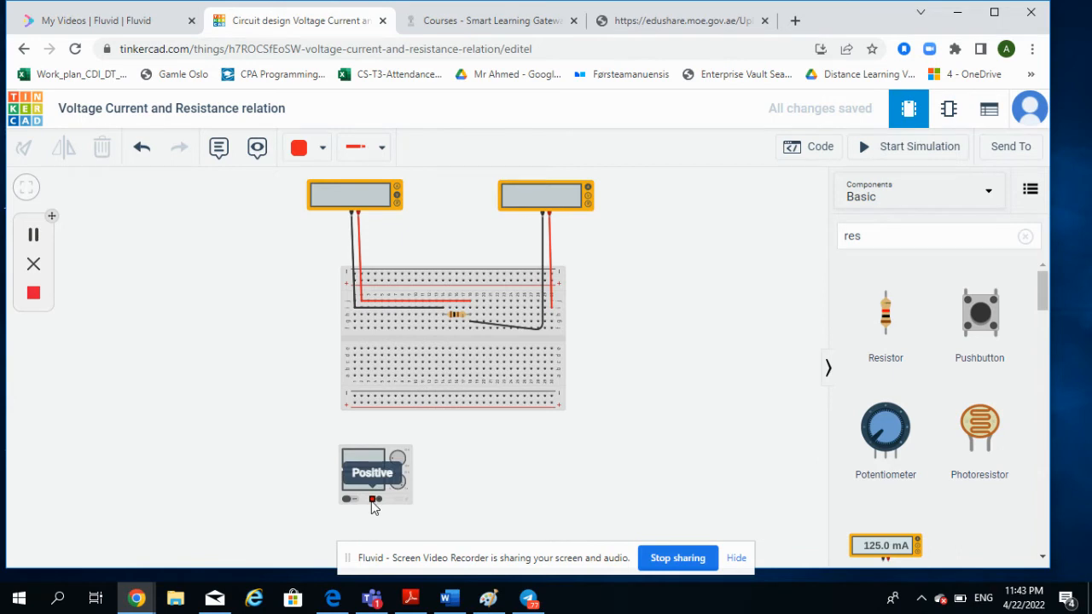
# Wire the power supply's negative terminal in black, bending below the supply, up to the resistor's left lead
pyautogui.click(300, 147)
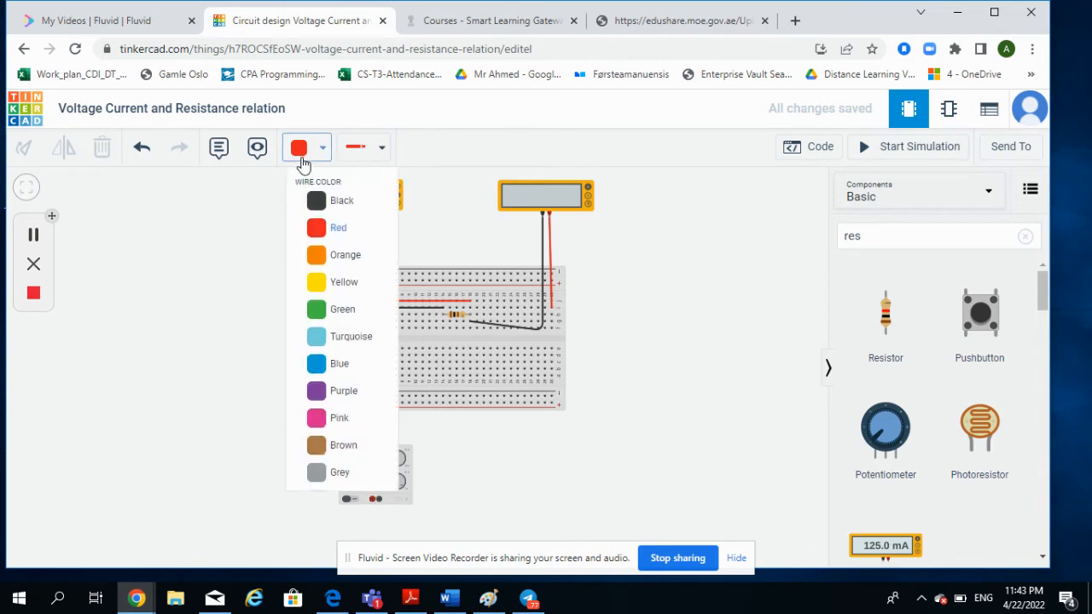
pyautogui.click(332, 203)
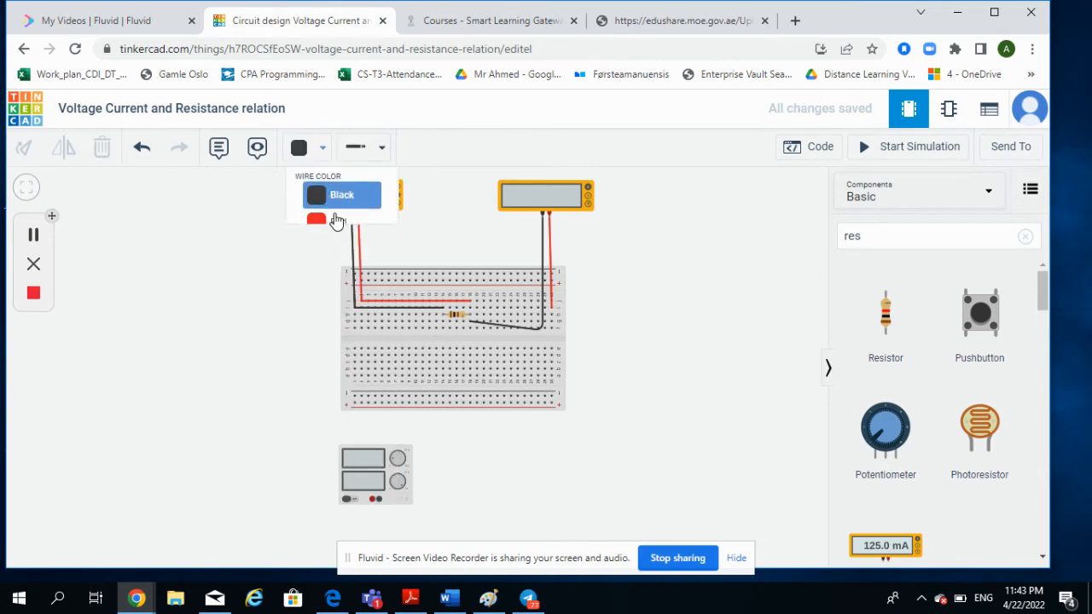
pyautogui.click(379, 500)
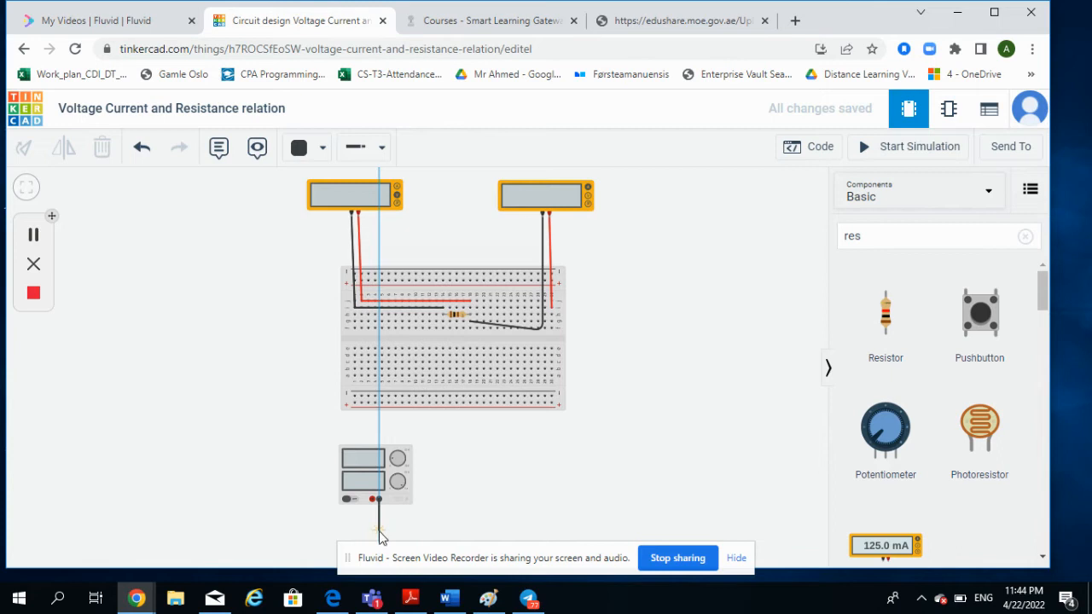
pyautogui.click(378, 531)
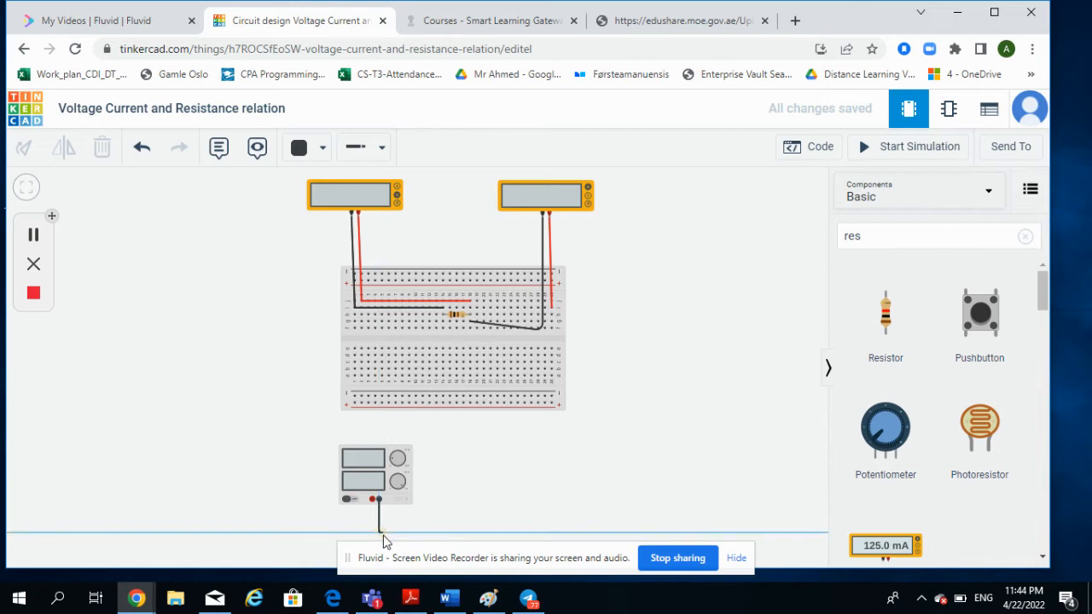
pyautogui.click(433, 532)
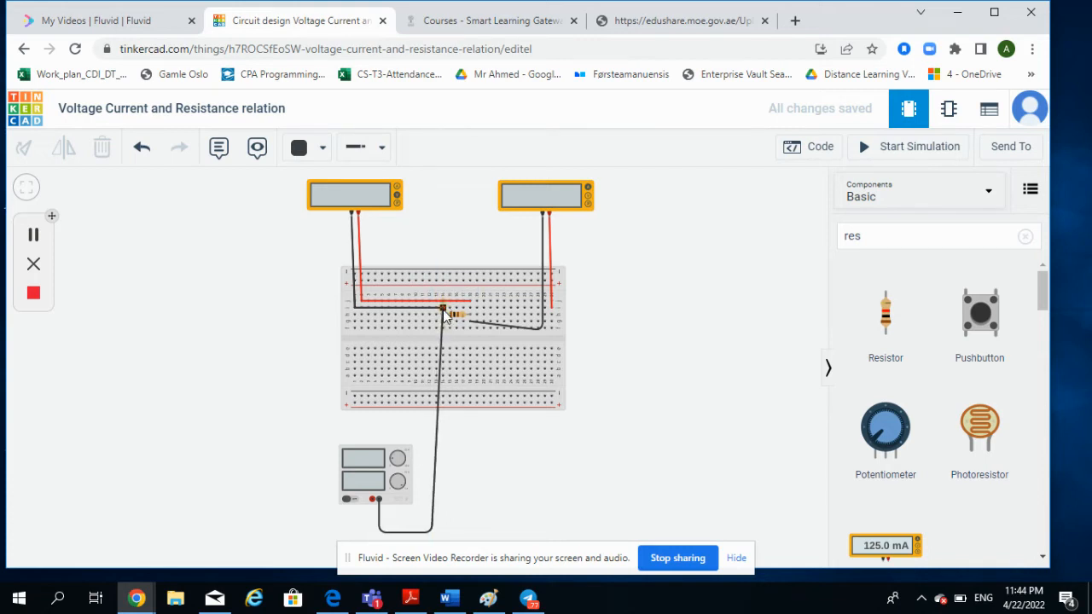
pyautogui.click(442, 313)
pyautogui.click(640, 335)
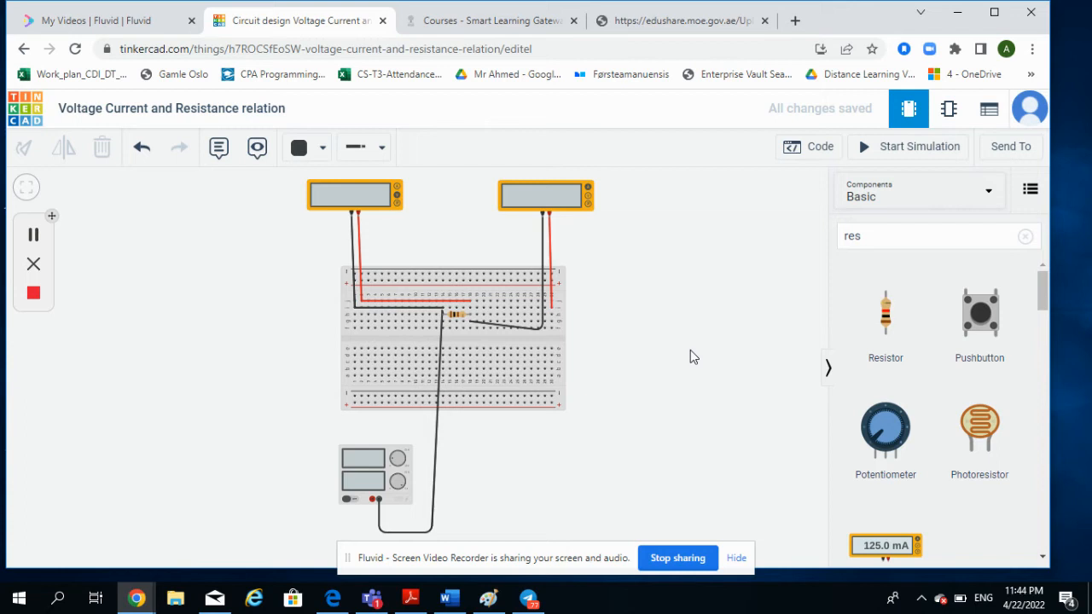
# Run the simulation to check the multimeter readings and the power supply settings, and stop it
pyautogui.click(457, 315)
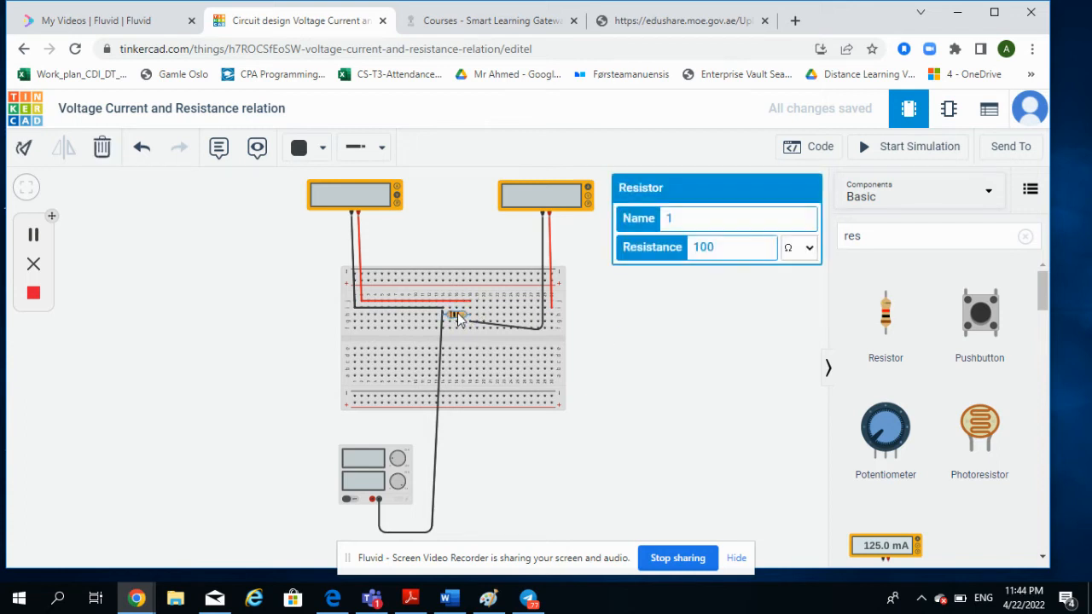
pyautogui.click(902, 151)
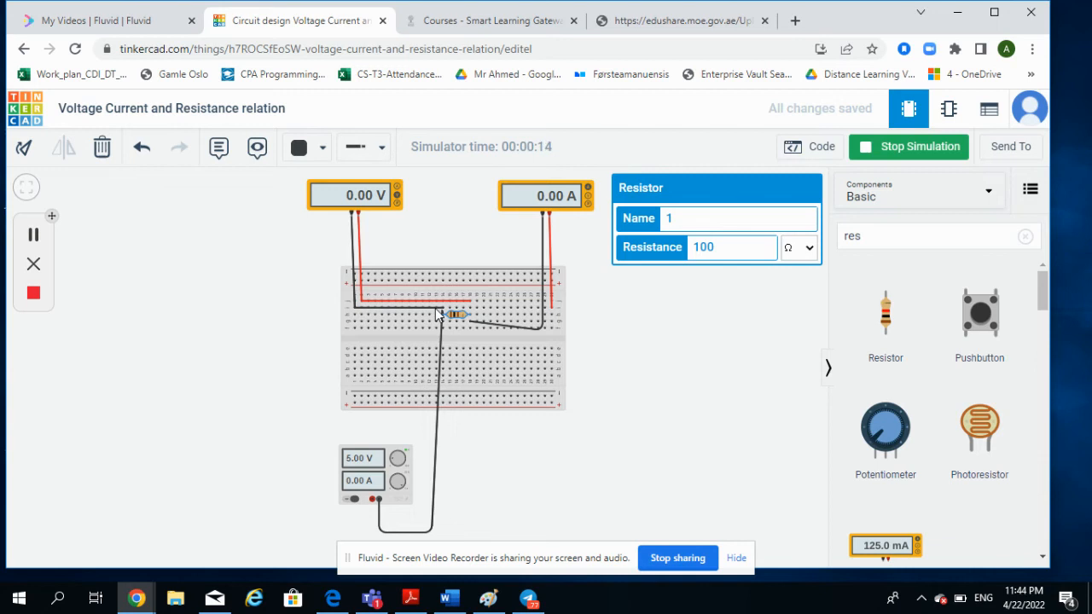
pyautogui.click(379, 484)
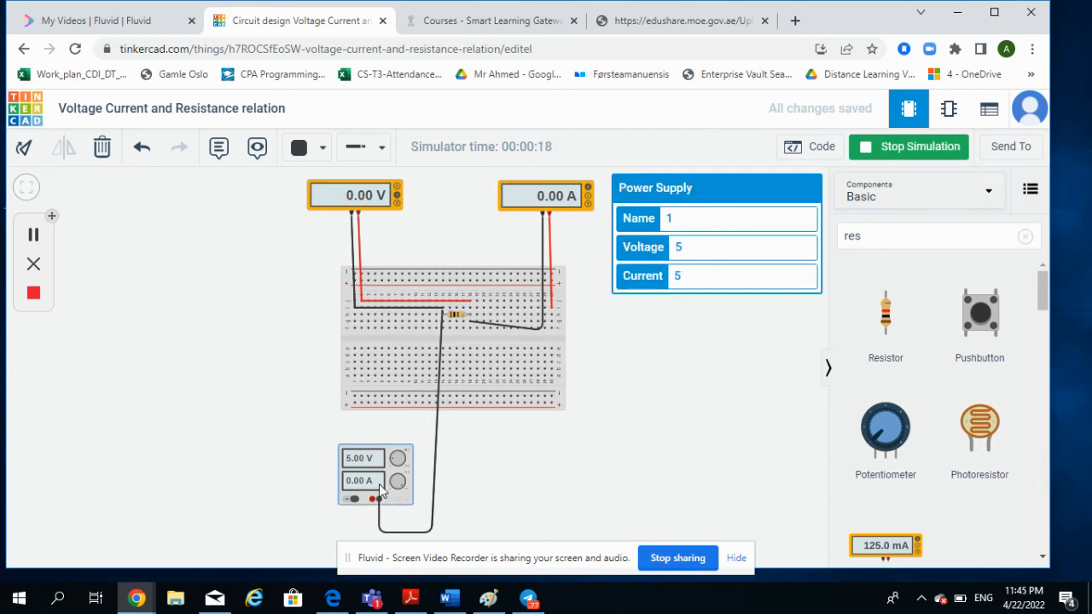
pyautogui.click(673, 357)
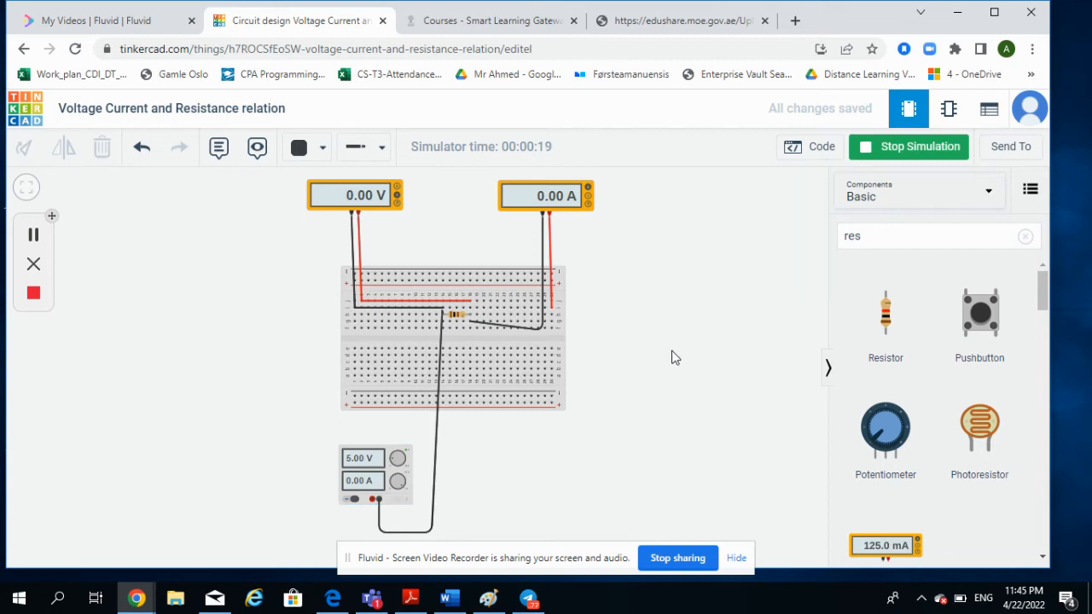
pyautogui.click(921, 149)
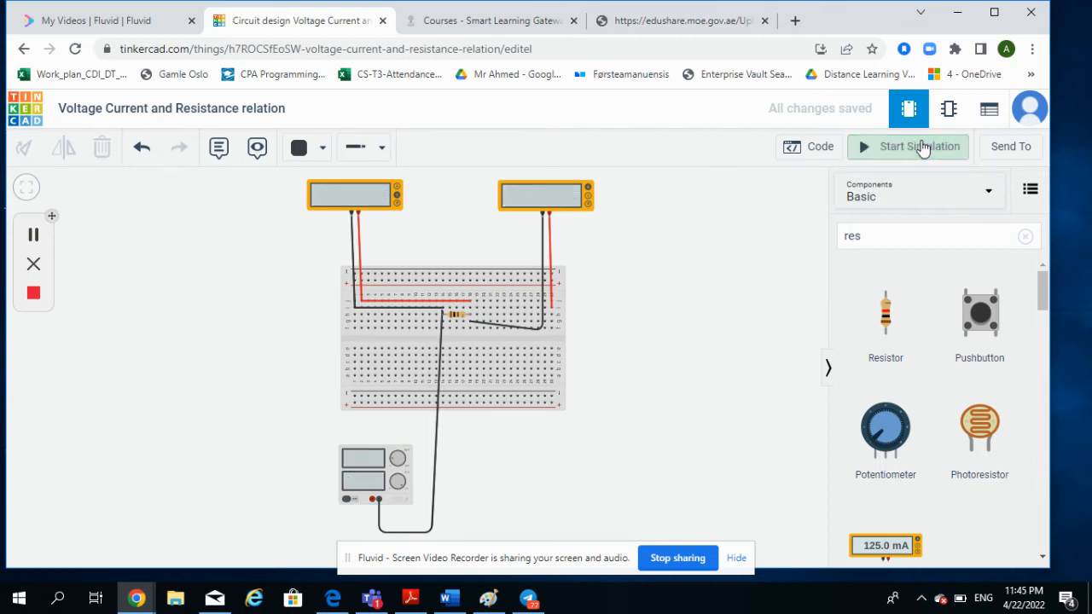
# Delete the black jumper to the resistor's left lead and the black wire from the left multimeter's negative terminal
pyautogui.click(435, 311)
pyautogui.press('Delete')
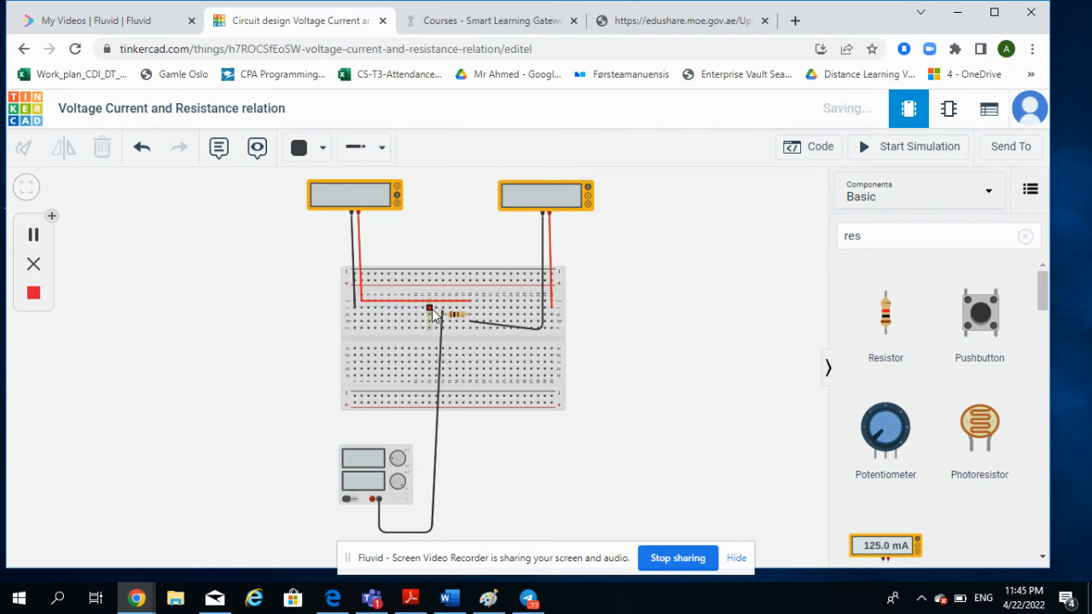
pyautogui.click(354, 305)
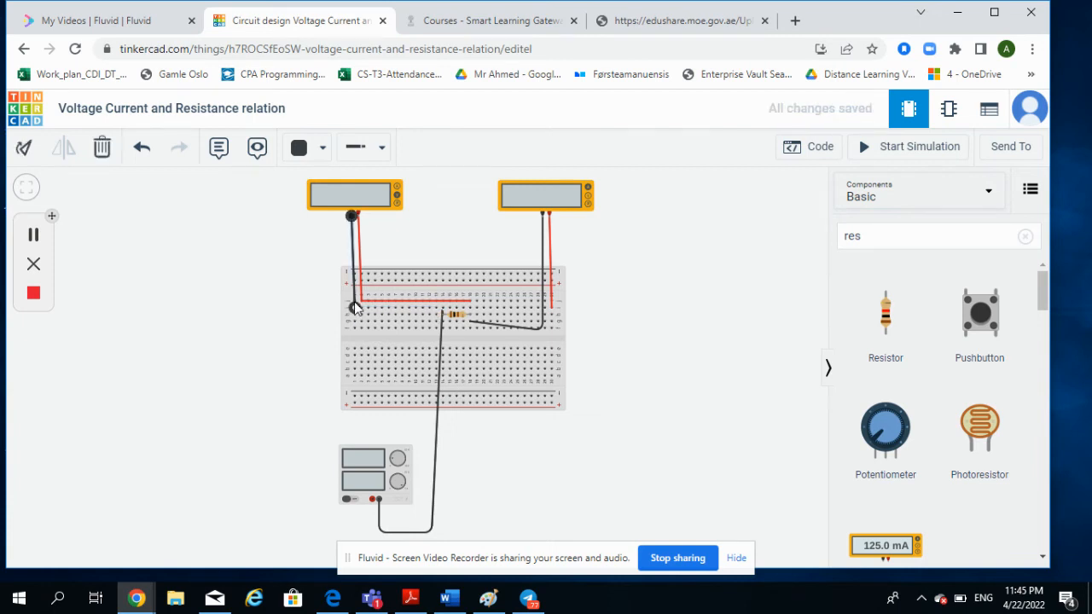
pyautogui.press('Delete')
# Wire the left multimeter's negative terminal in black to the fourth hole of the breadboard's first column
pyautogui.click(353, 219)
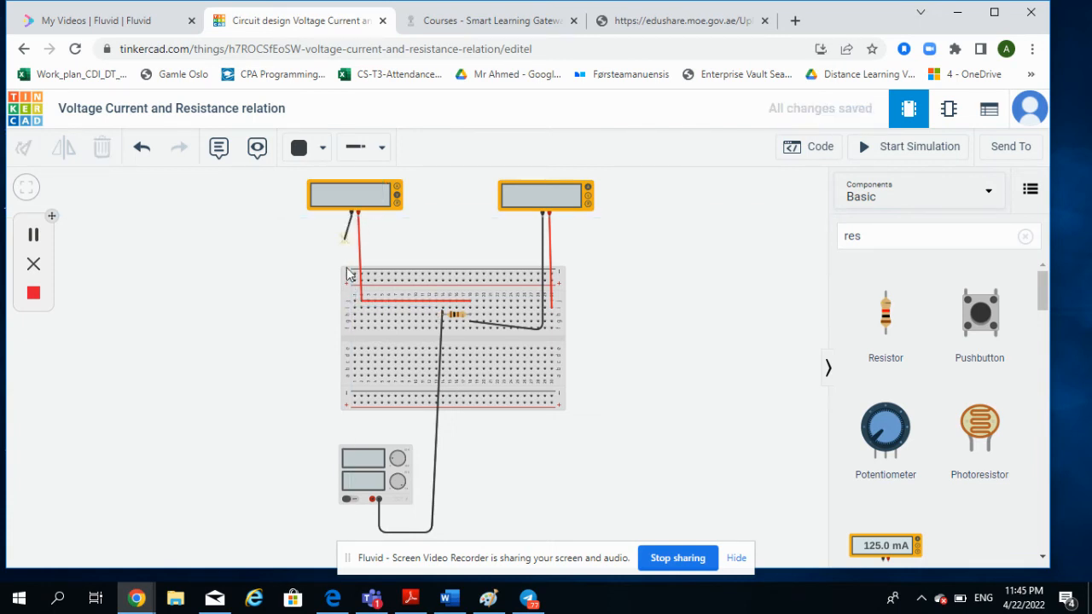
pyautogui.click(354, 313)
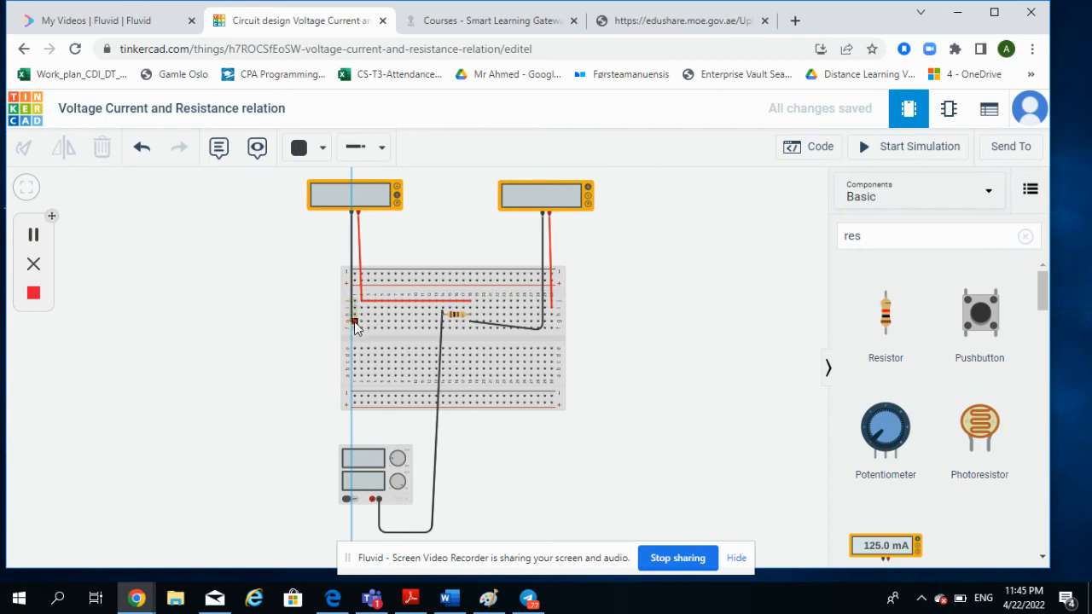
pyautogui.click(354, 322)
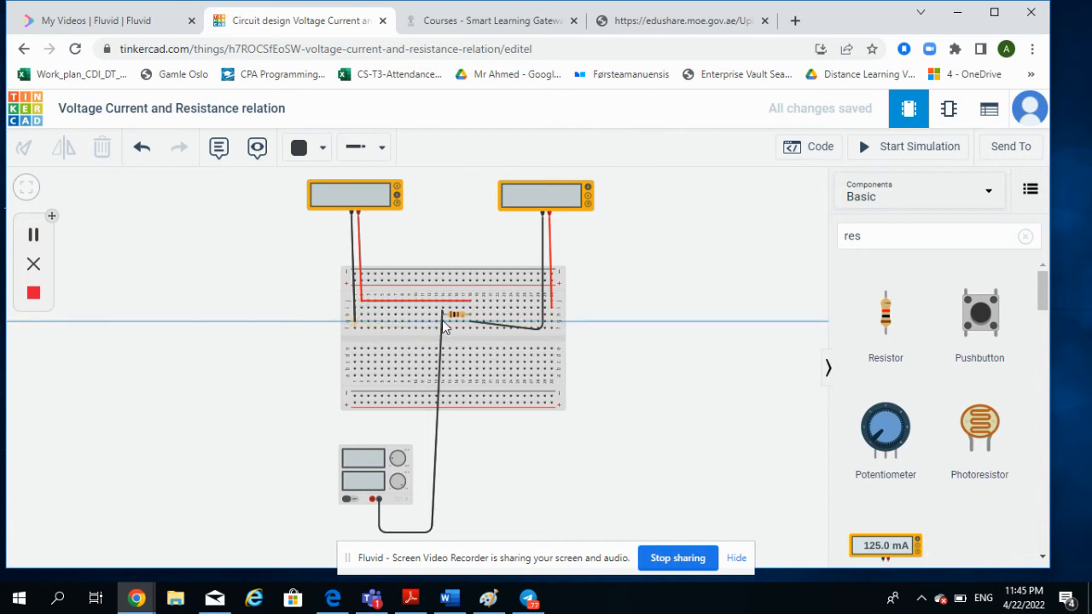
# Try to join the left multimeter's black wire in the breadboard's first column to the resistor's left-lead column, and undo the added wiring
pyautogui.click(443, 327)
pyautogui.click(354, 319)
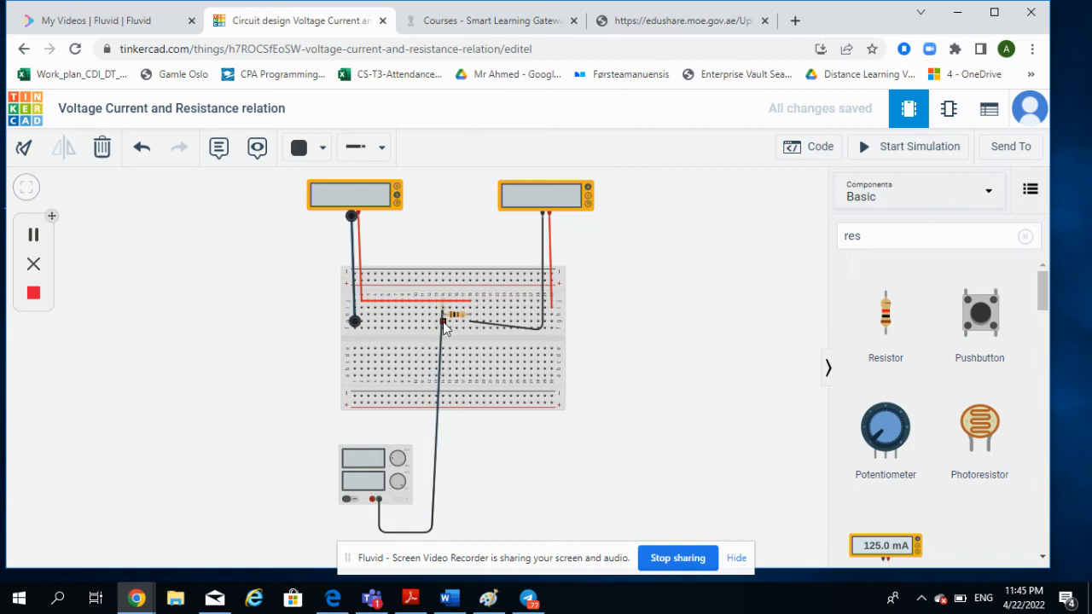
pyautogui.click(443, 325)
pyautogui.click(361, 323)
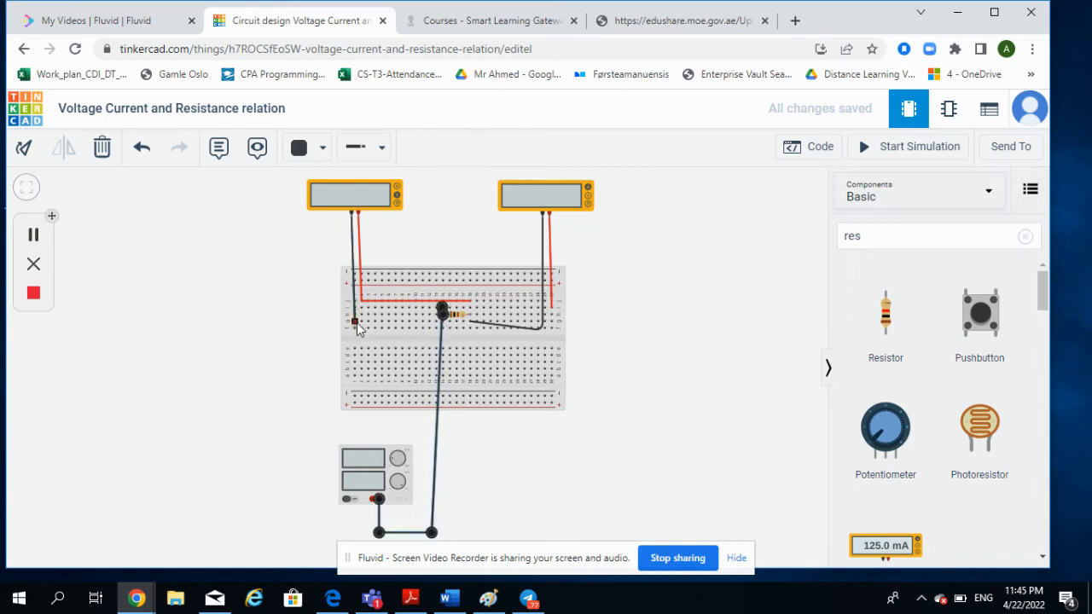
pyautogui.click(443, 319)
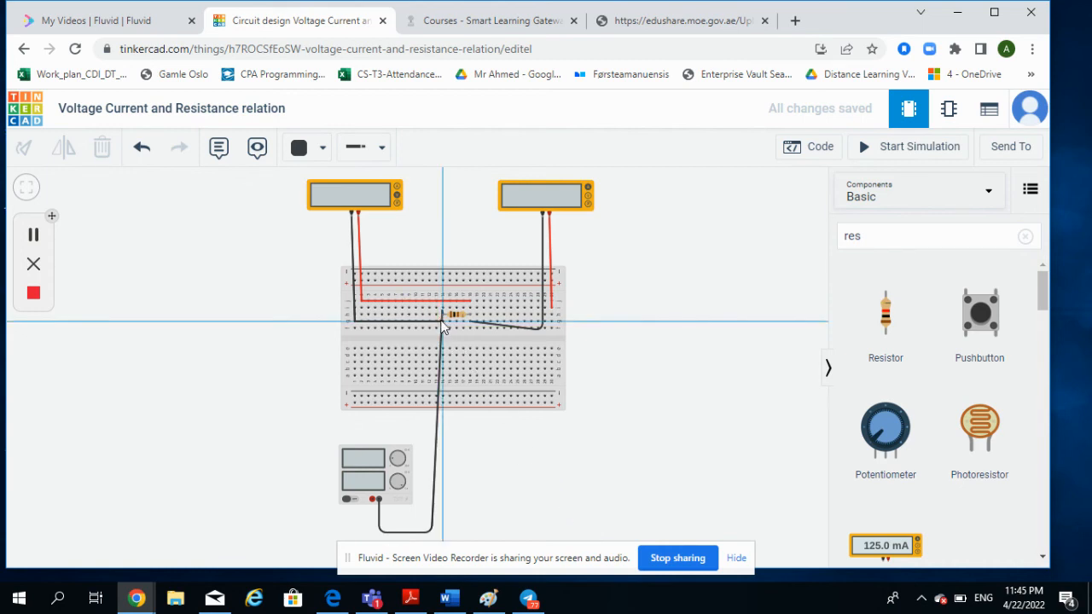
pyautogui.click(269, 285)
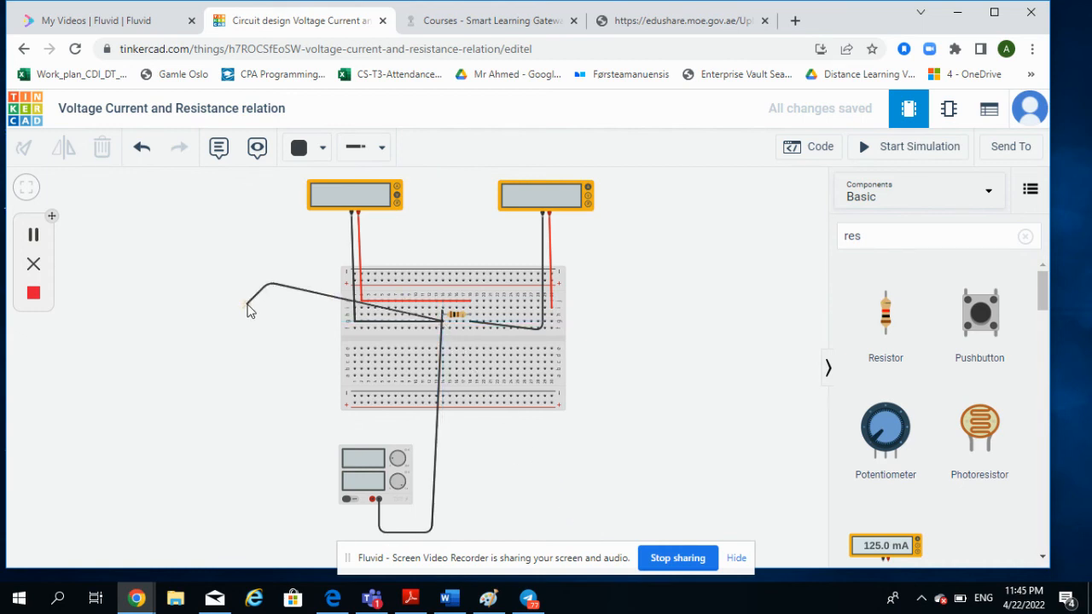
pyautogui.click(141, 149)
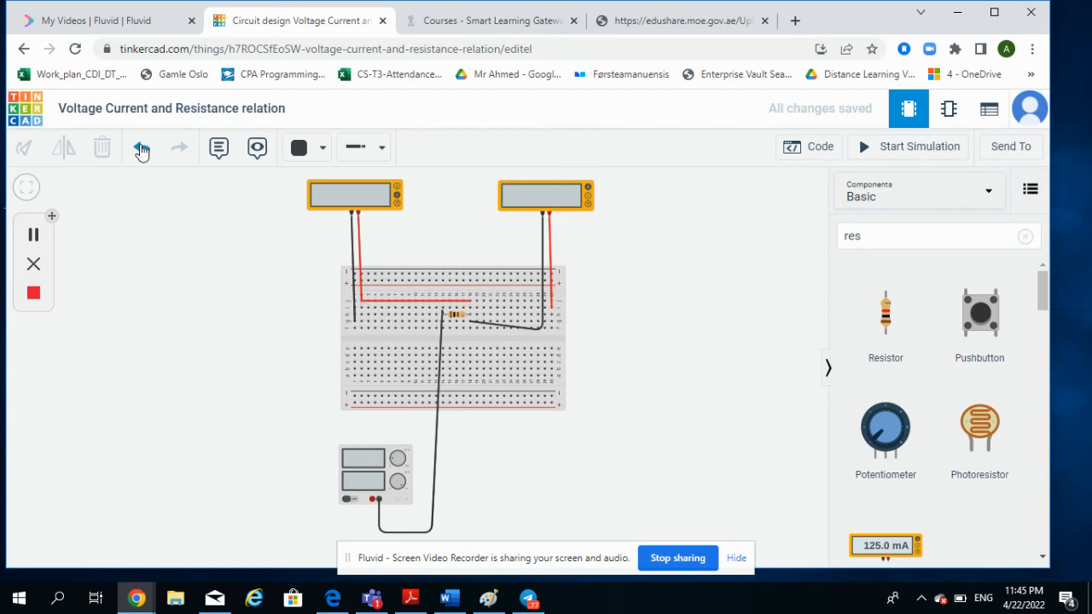
# Delete the power supply's black wire and the black wire from the left multimeter's negative terminal
pyautogui.click(440, 330)
pyautogui.press('Delete')
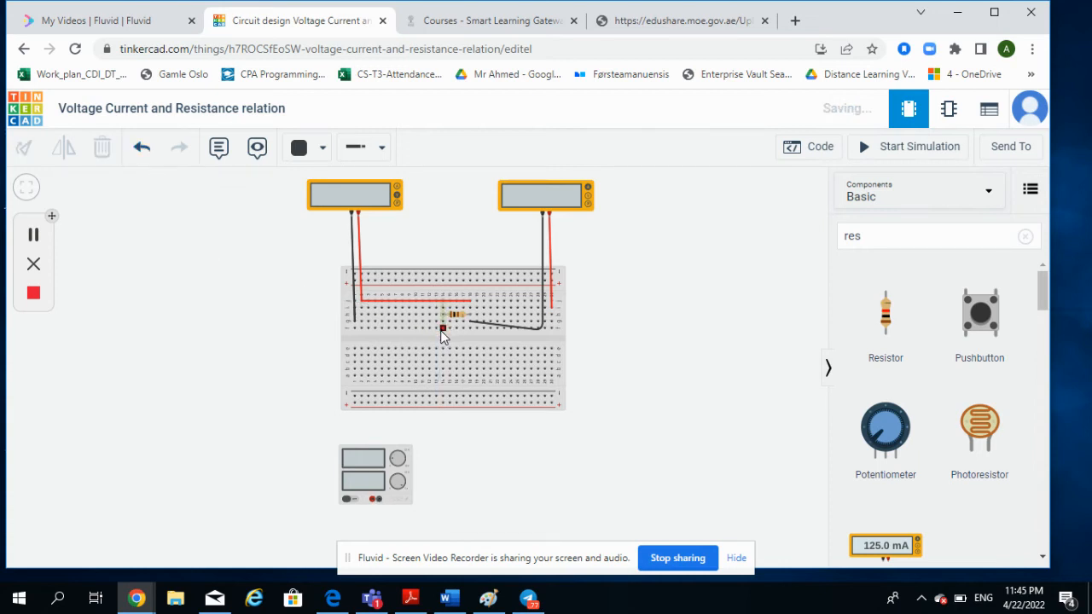
pyautogui.click(354, 312)
pyautogui.press('Delete')
# Wire the left multimeter's negative terminal in black, bending at the breadboard's left edge, to the hole above the resistor's left lead
pyautogui.click(351, 218)
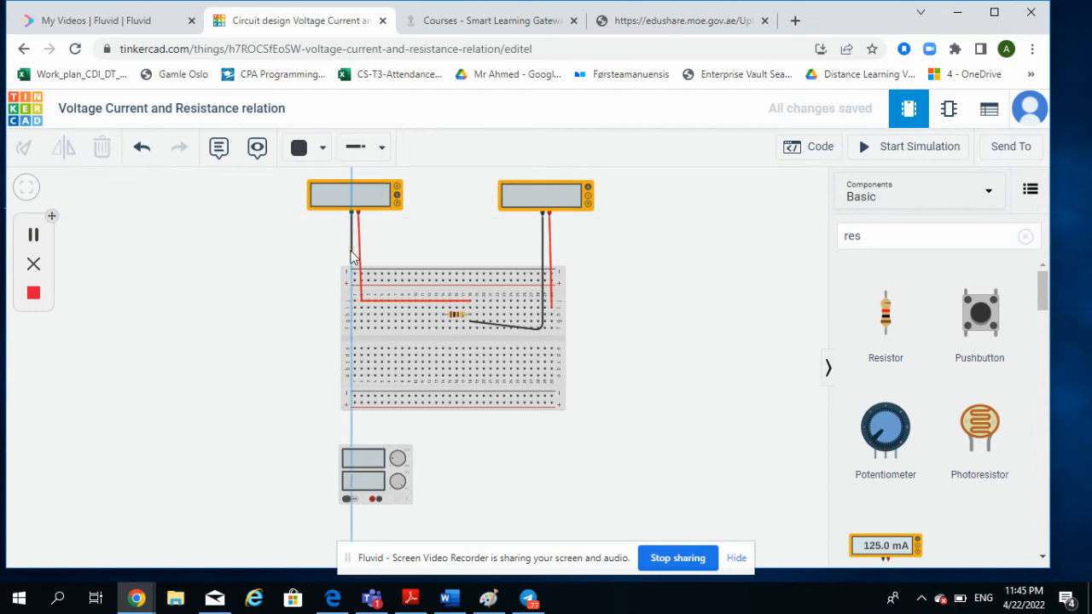
pyautogui.click(351, 303)
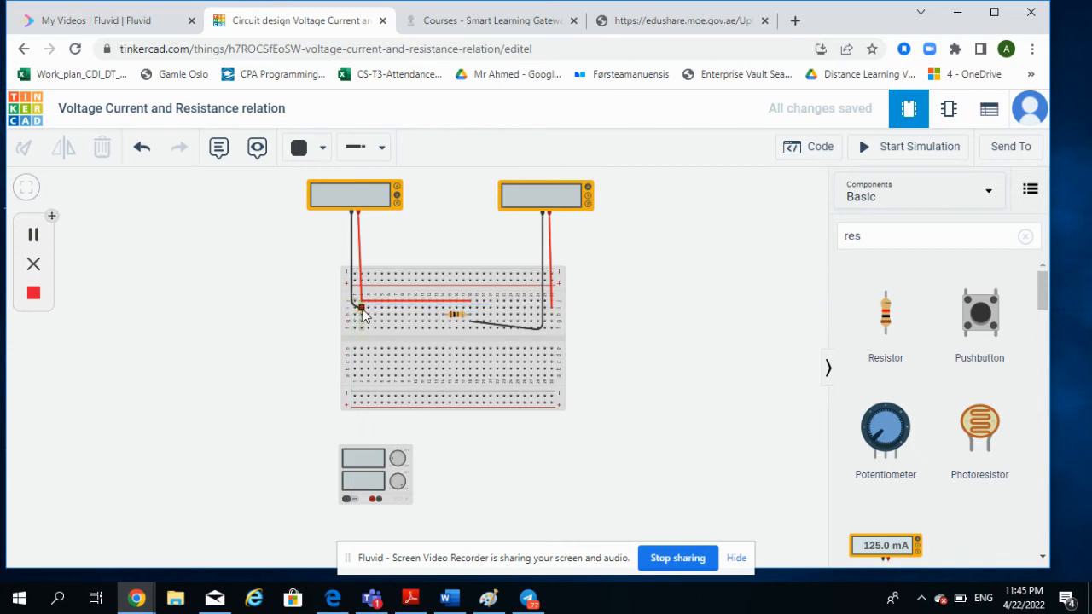
pyautogui.click(442, 308)
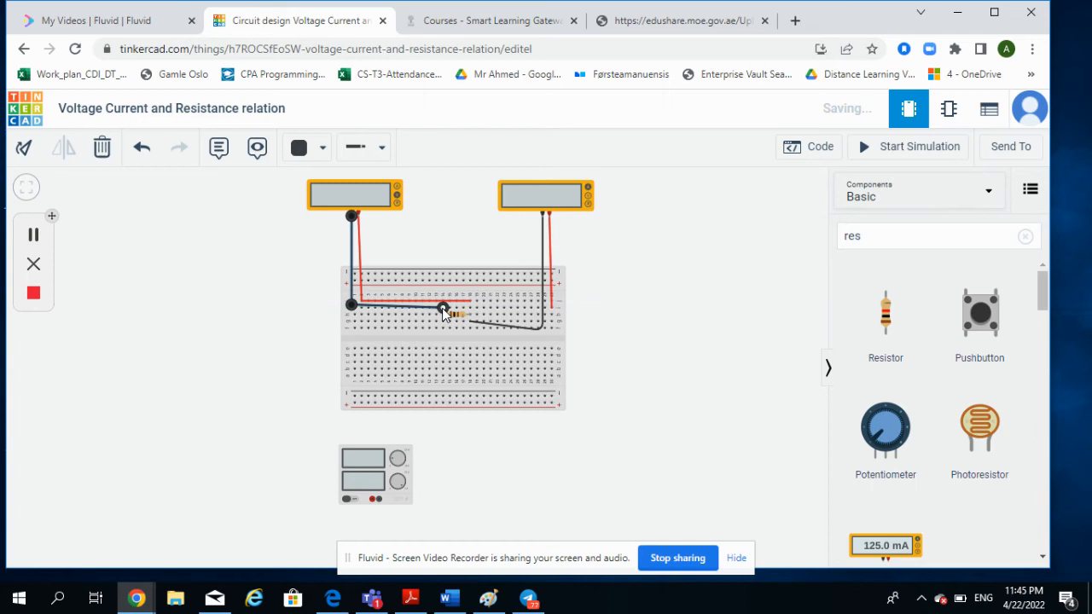
# Wire the power supply's negative terminal in black, bending twice below the supply, up to the resistor's left-lead column
pyautogui.click(378, 500)
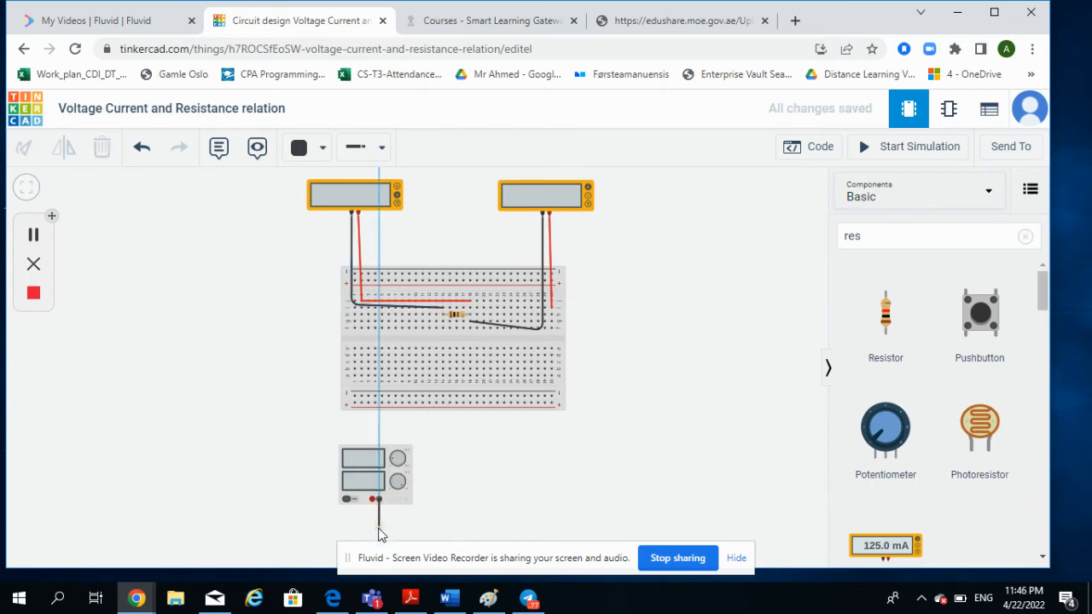
pyautogui.click(379, 530)
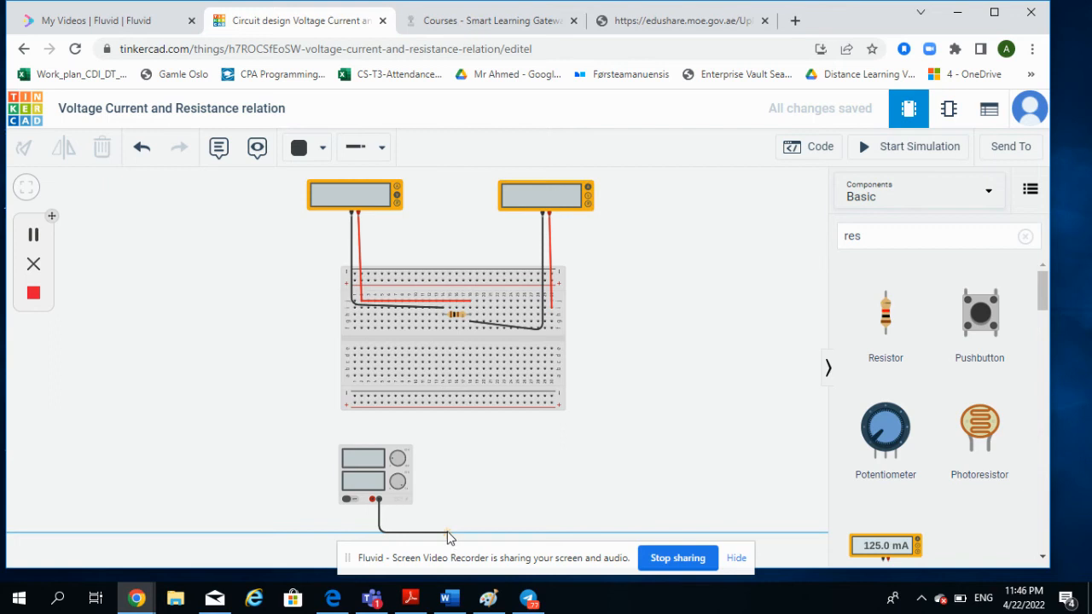
pyautogui.click(450, 532)
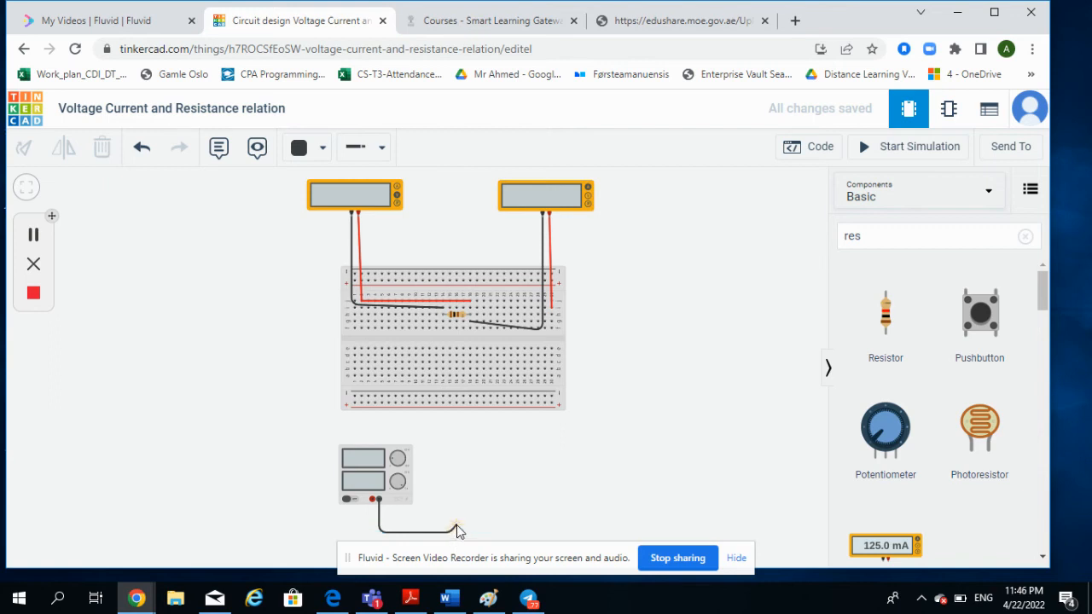
pyautogui.click(443, 309)
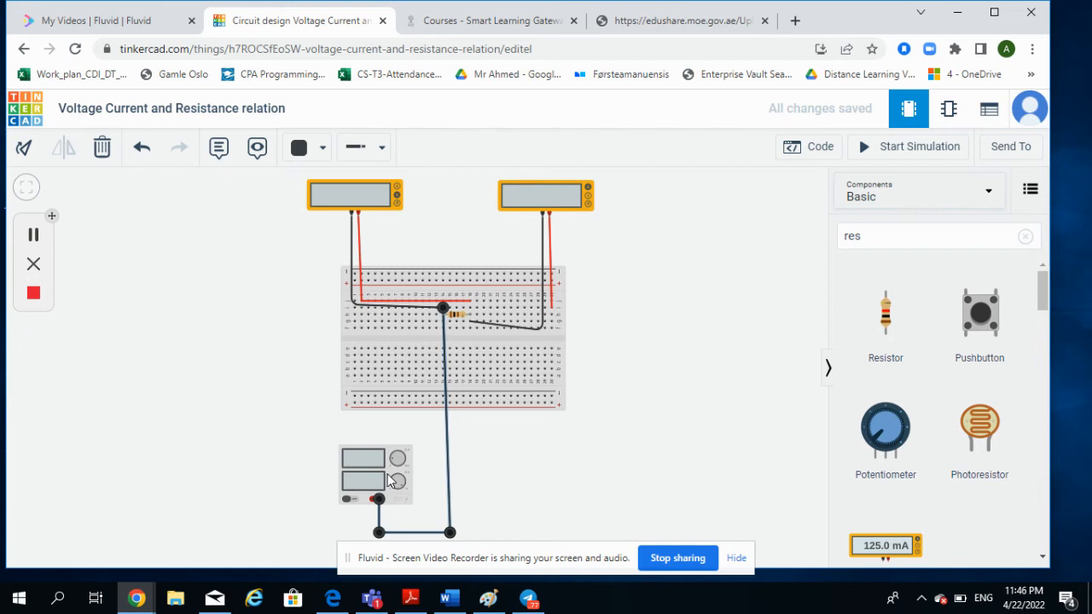
# Wire the power supply's positive terminal in red, bending below the supply, up to the breadboard column of the right multimeter's red wire
pyautogui.click(298, 150)
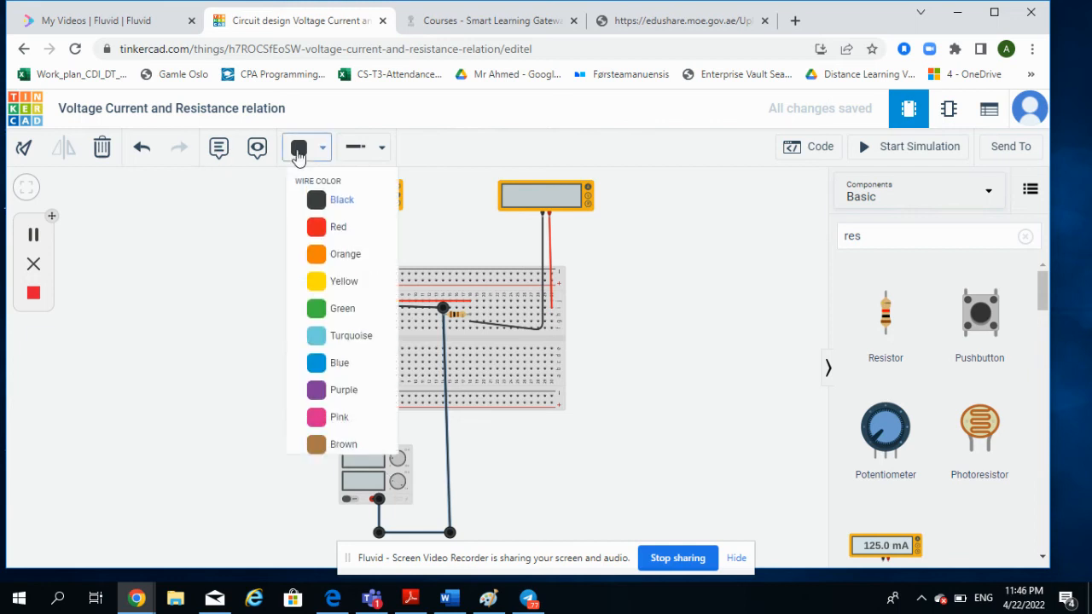
pyautogui.click(324, 228)
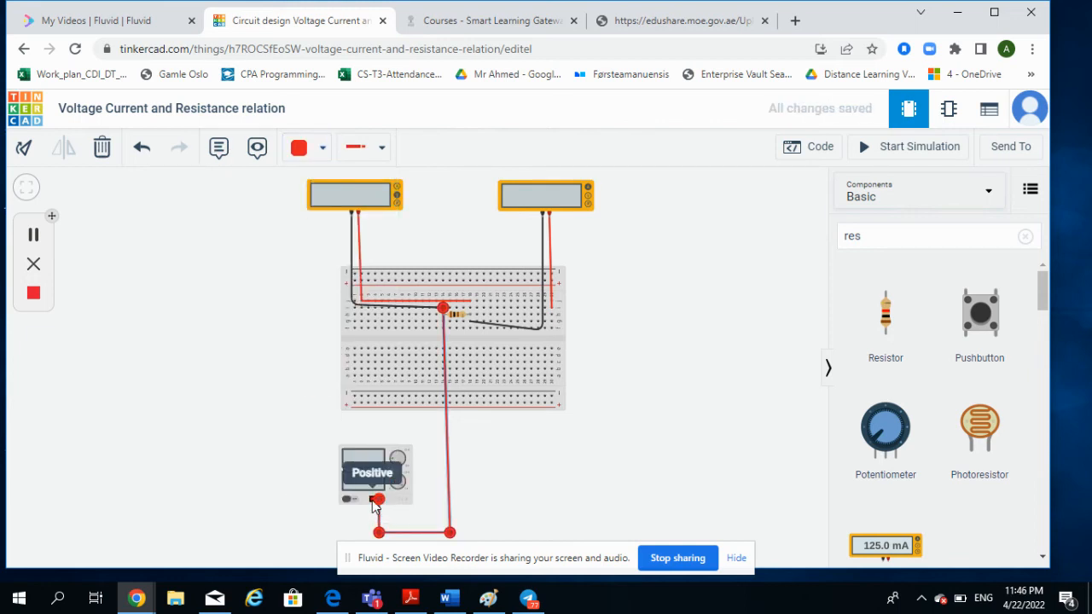
pyautogui.click(371, 499)
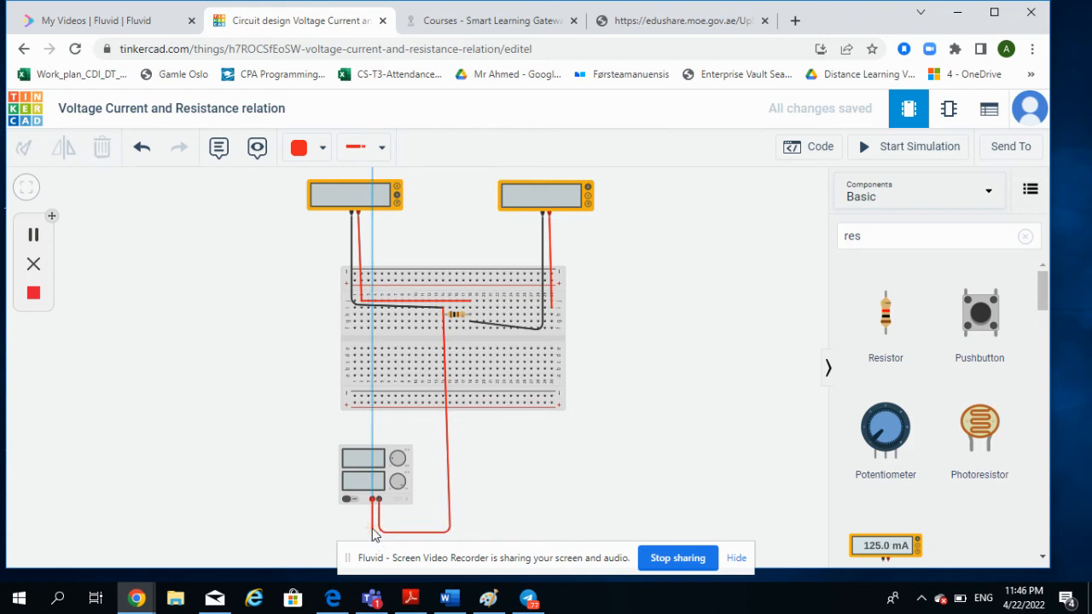
pyautogui.click(372, 529)
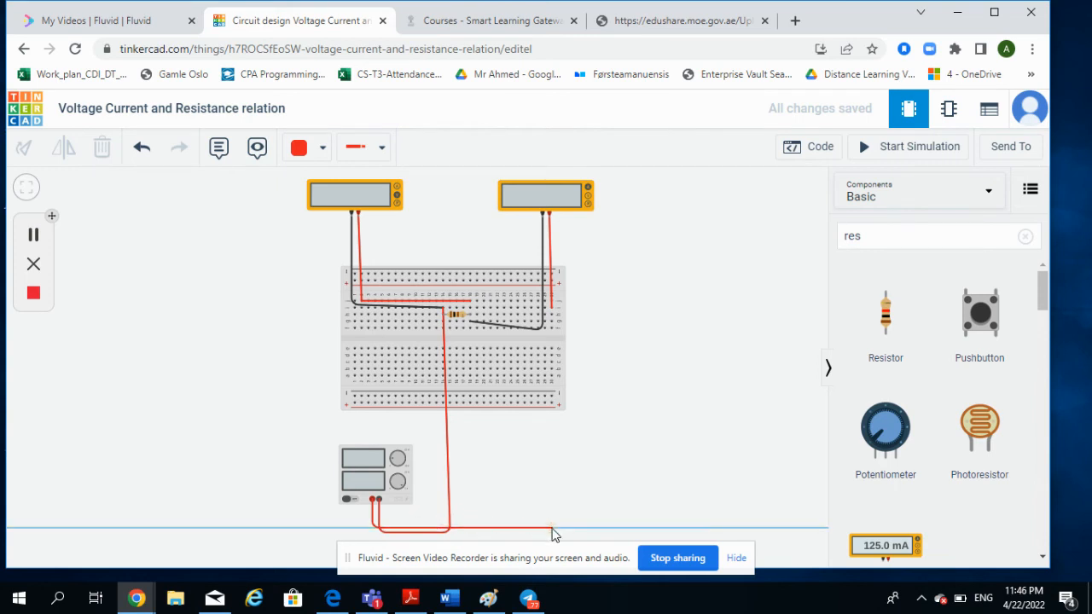
pyautogui.click(562, 529)
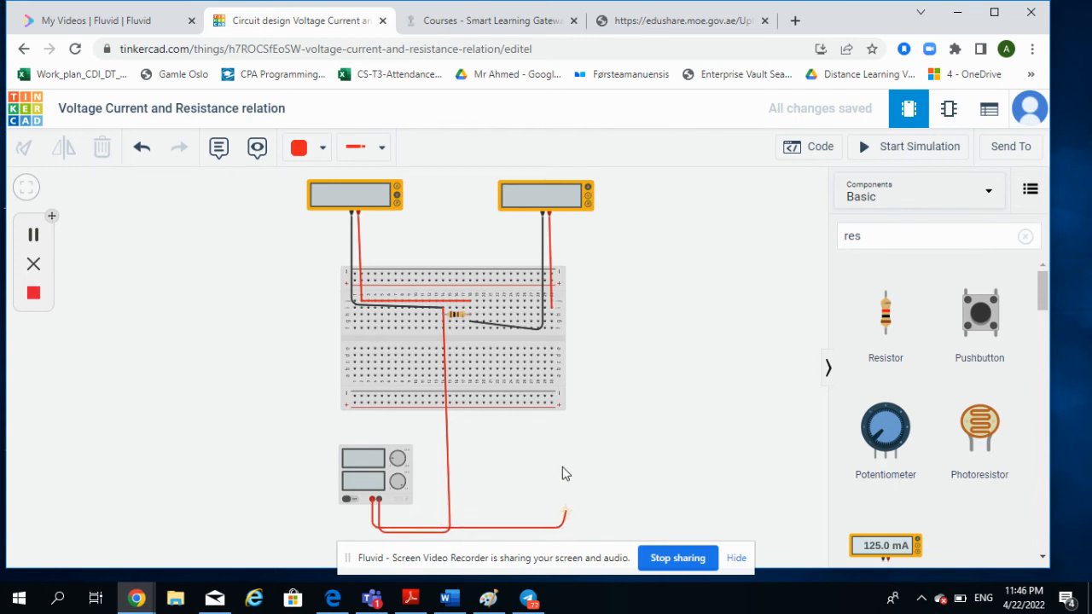
pyautogui.click(551, 329)
# Change the color of the power supply's negative wire to black and deselect it
pyautogui.click(447, 446)
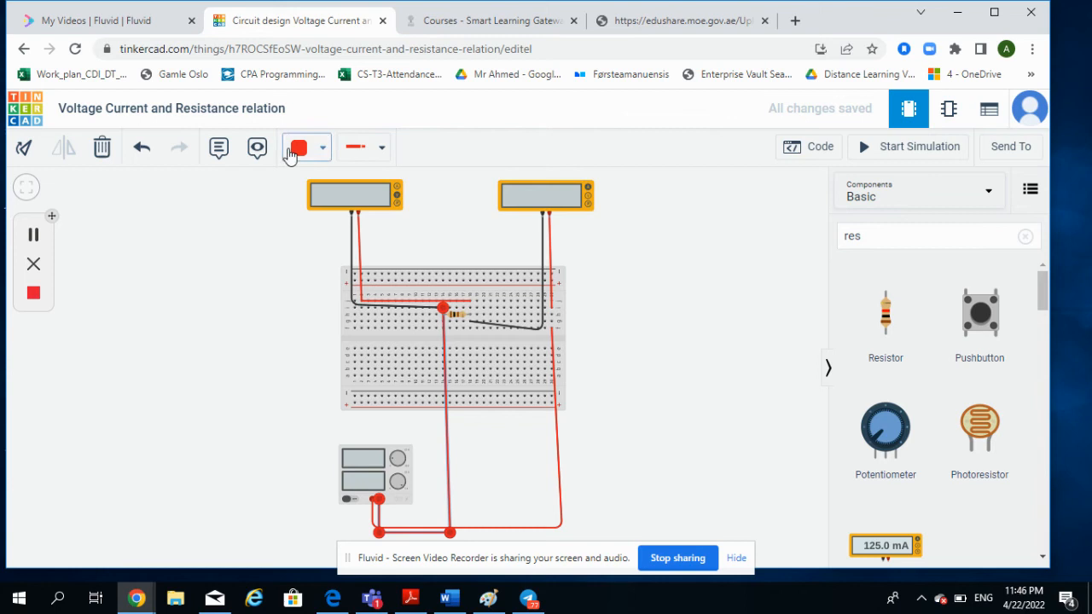
pyautogui.click(324, 149)
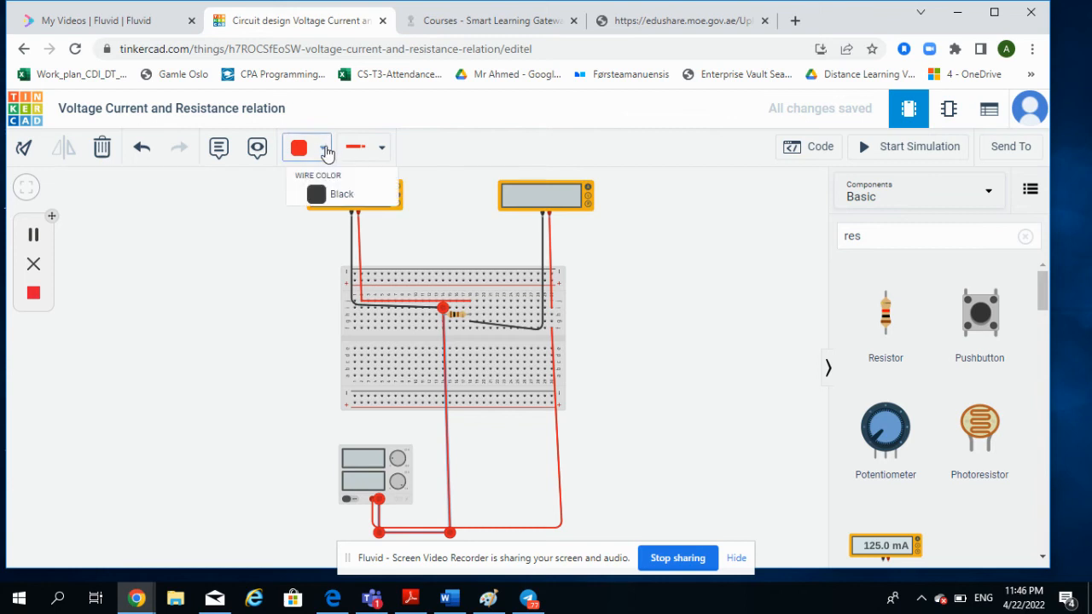
pyautogui.click(342, 198)
pyautogui.click(661, 318)
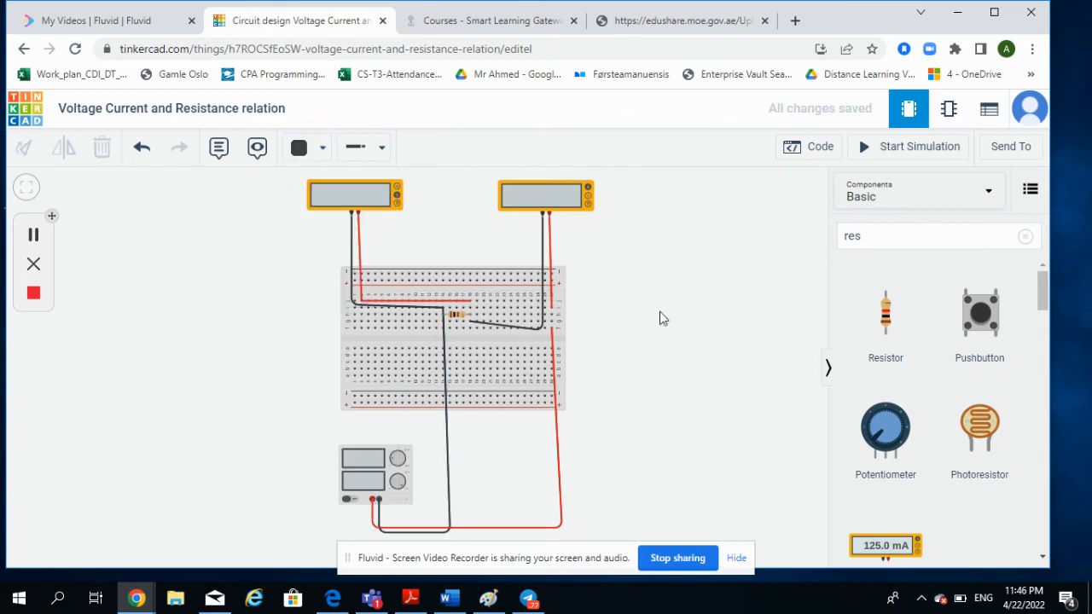
# Run the simulation with the power supply's voltage turned to 14.6 V, and check the resistor's resistance
pyautogui.click(920, 154)
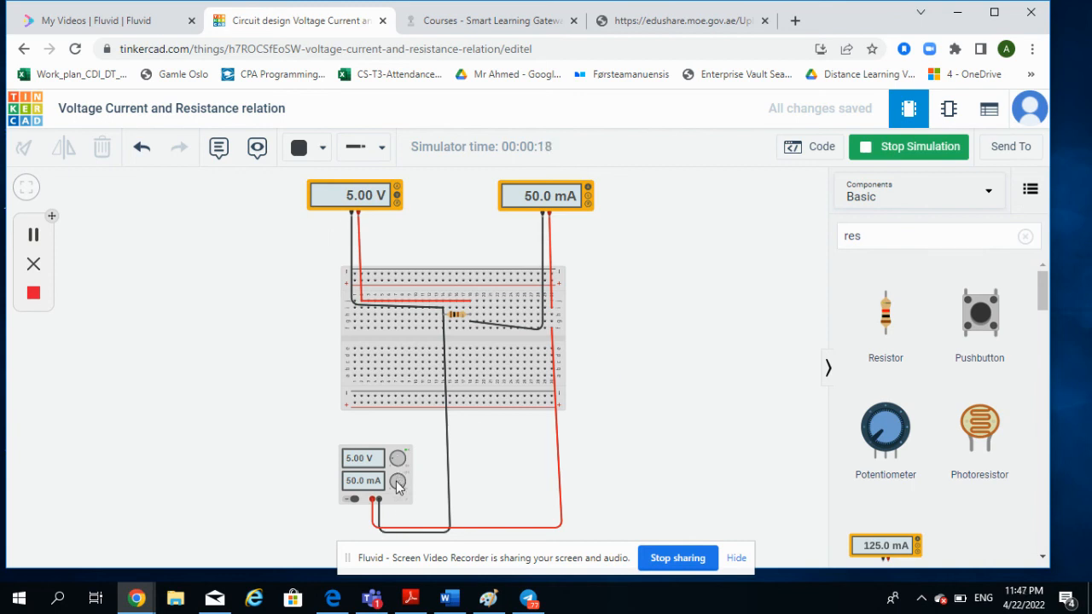
pyautogui.moveTo(396, 485)
pyautogui.mouseDown()
pyautogui.moveTo(398, 476)
pyautogui.moveTo(398, 499)
pyautogui.moveTo(407, 488)
pyautogui.moveTo(397, 486)
pyautogui.mouseUp()
pyautogui.moveTo(393, 458); pyautogui.dragTo(398, 452)
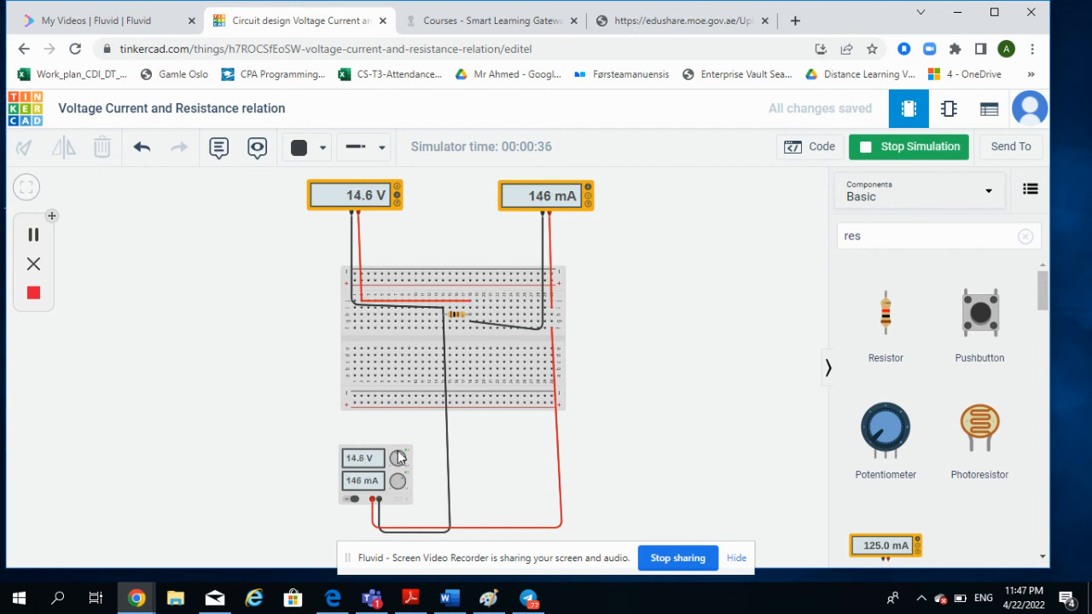
pyautogui.click(460, 315)
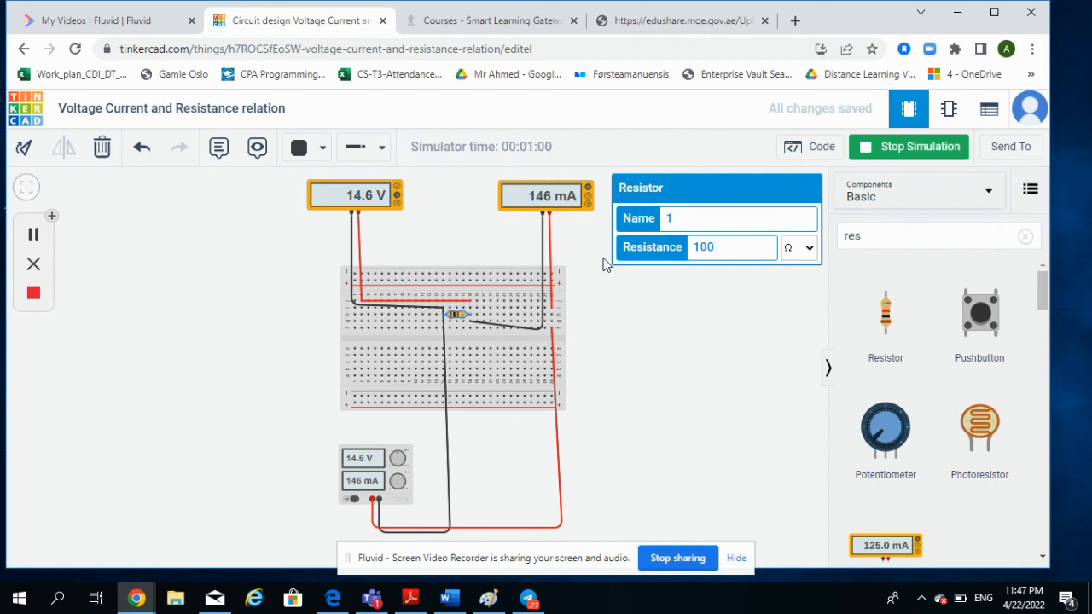
pyautogui.click(691, 320)
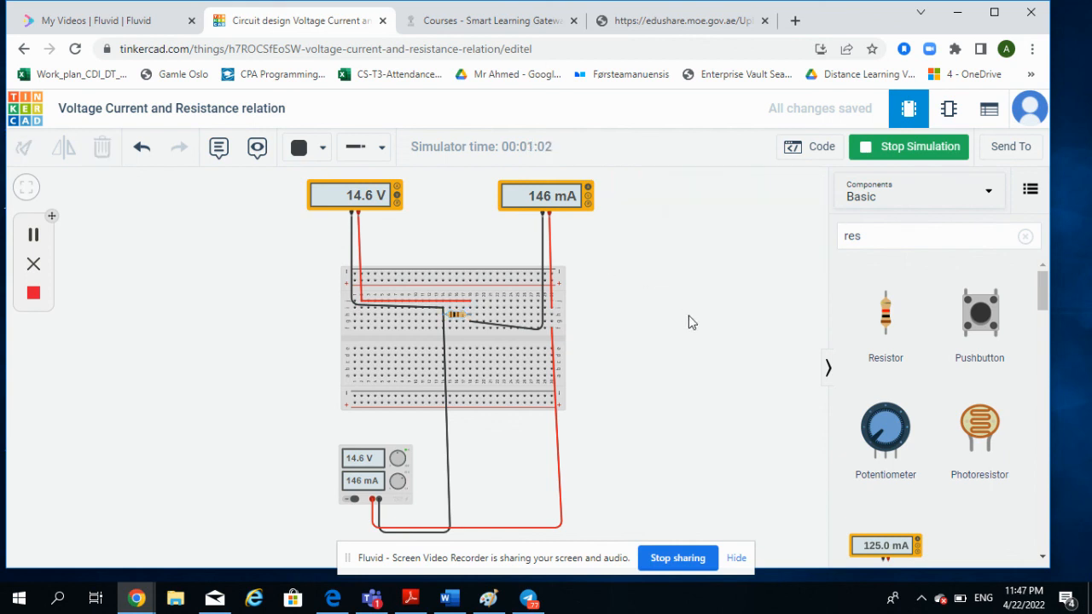